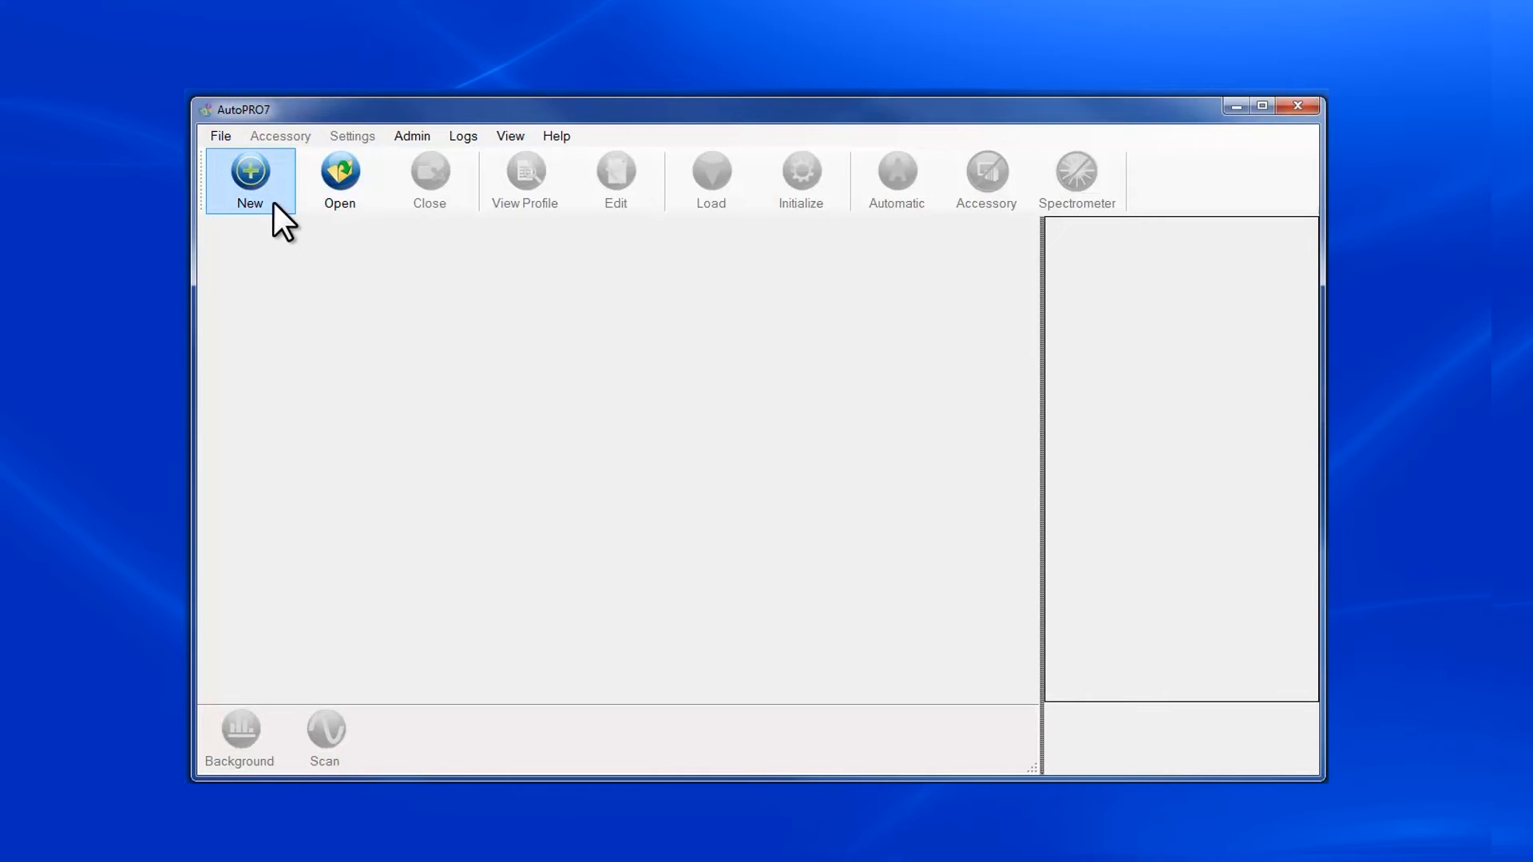
# - Create a new profile named MappingABC with the MappIR (LegacyStepper) accessory and ABC Instruments as the spectrometer manufacturer
pyautogui.click(257, 176)
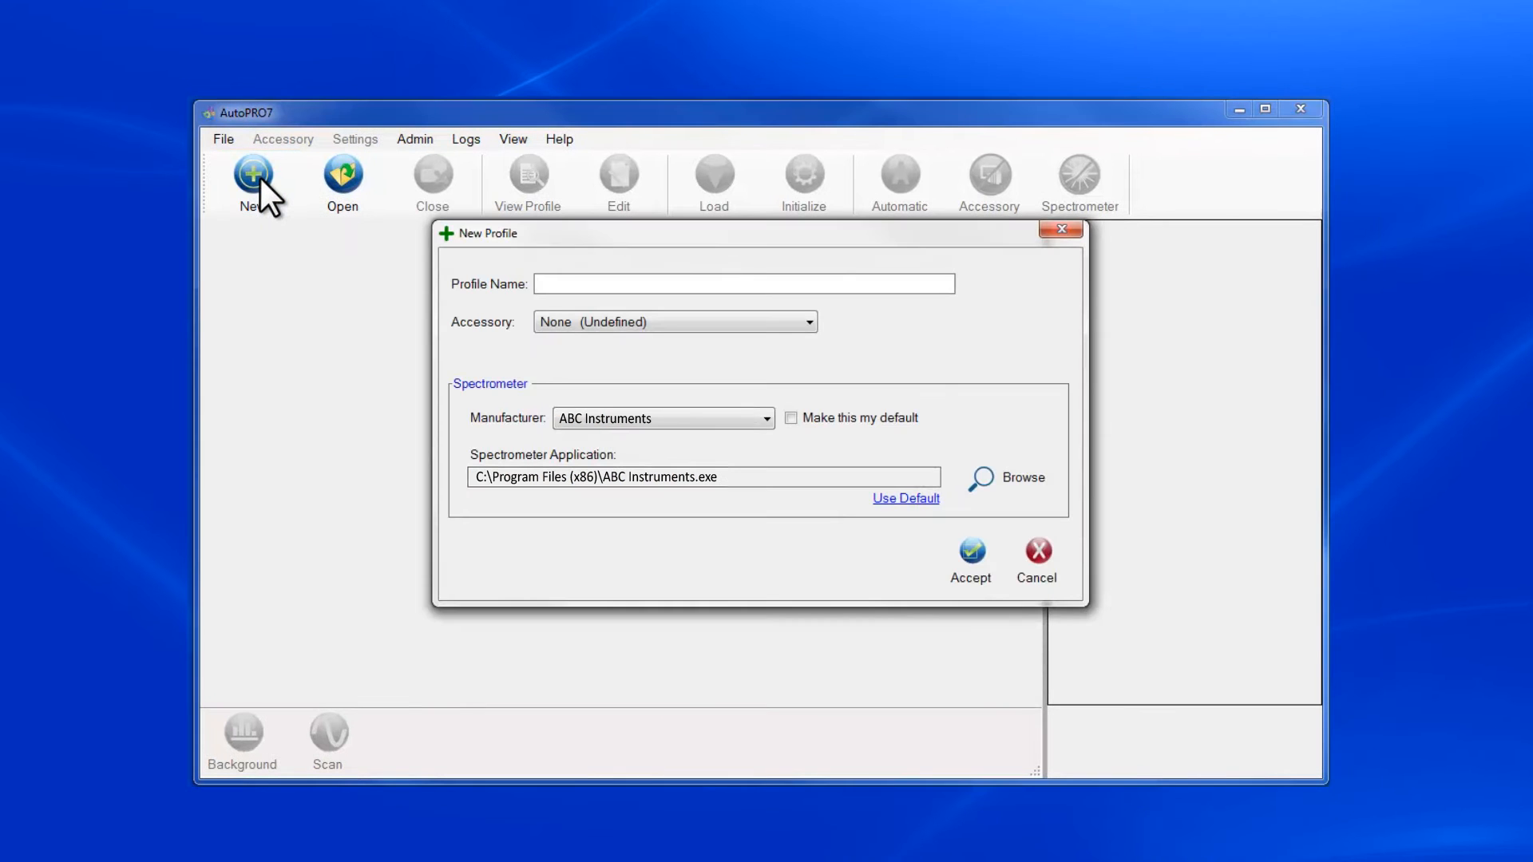
pyautogui.write('MappingABC')
pyautogui.click(808, 323)
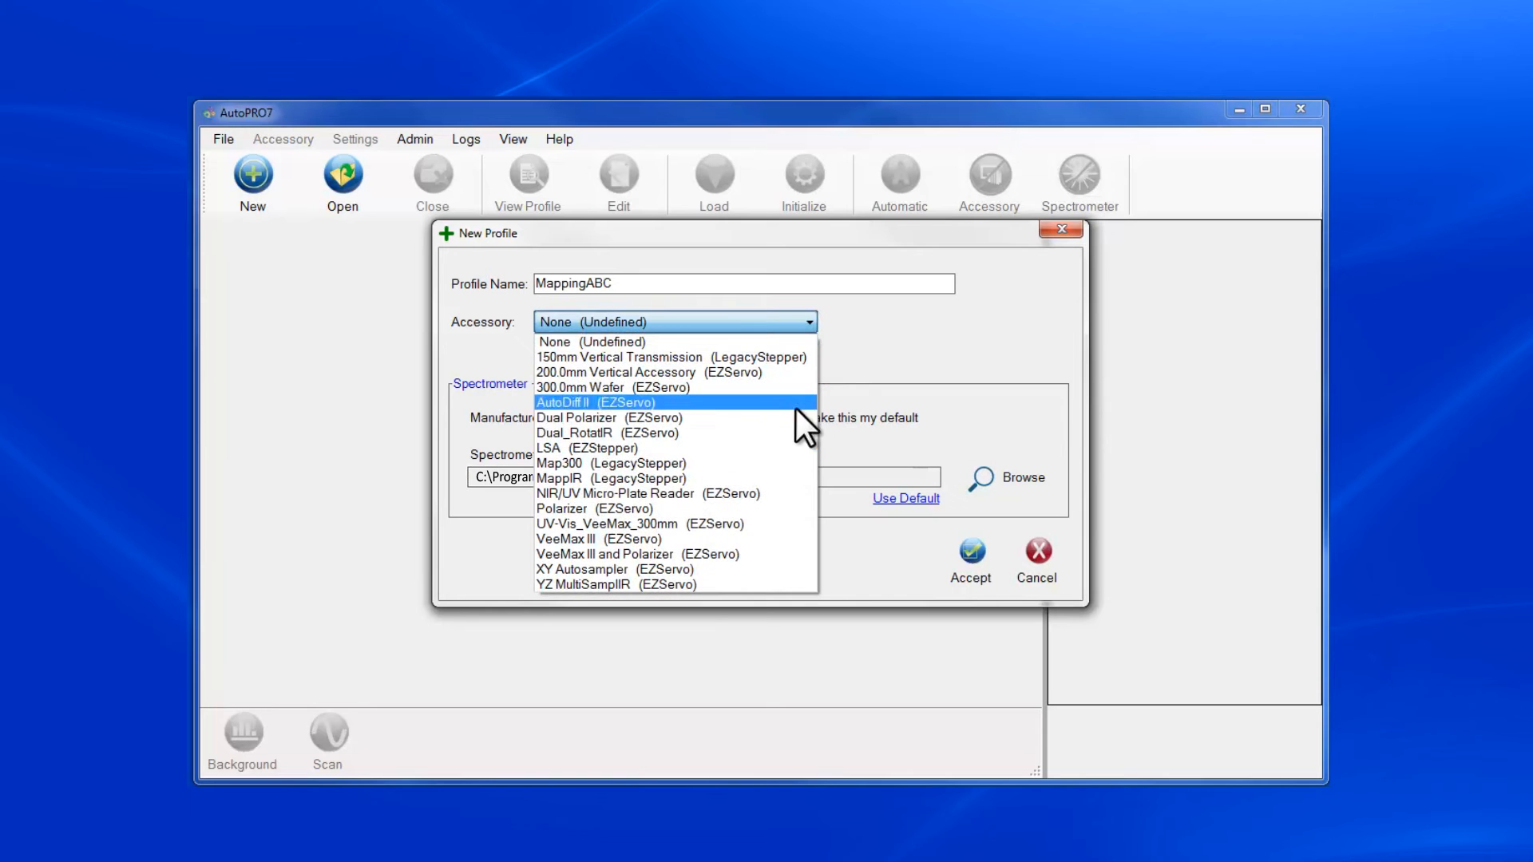
pyautogui.click(783, 479)
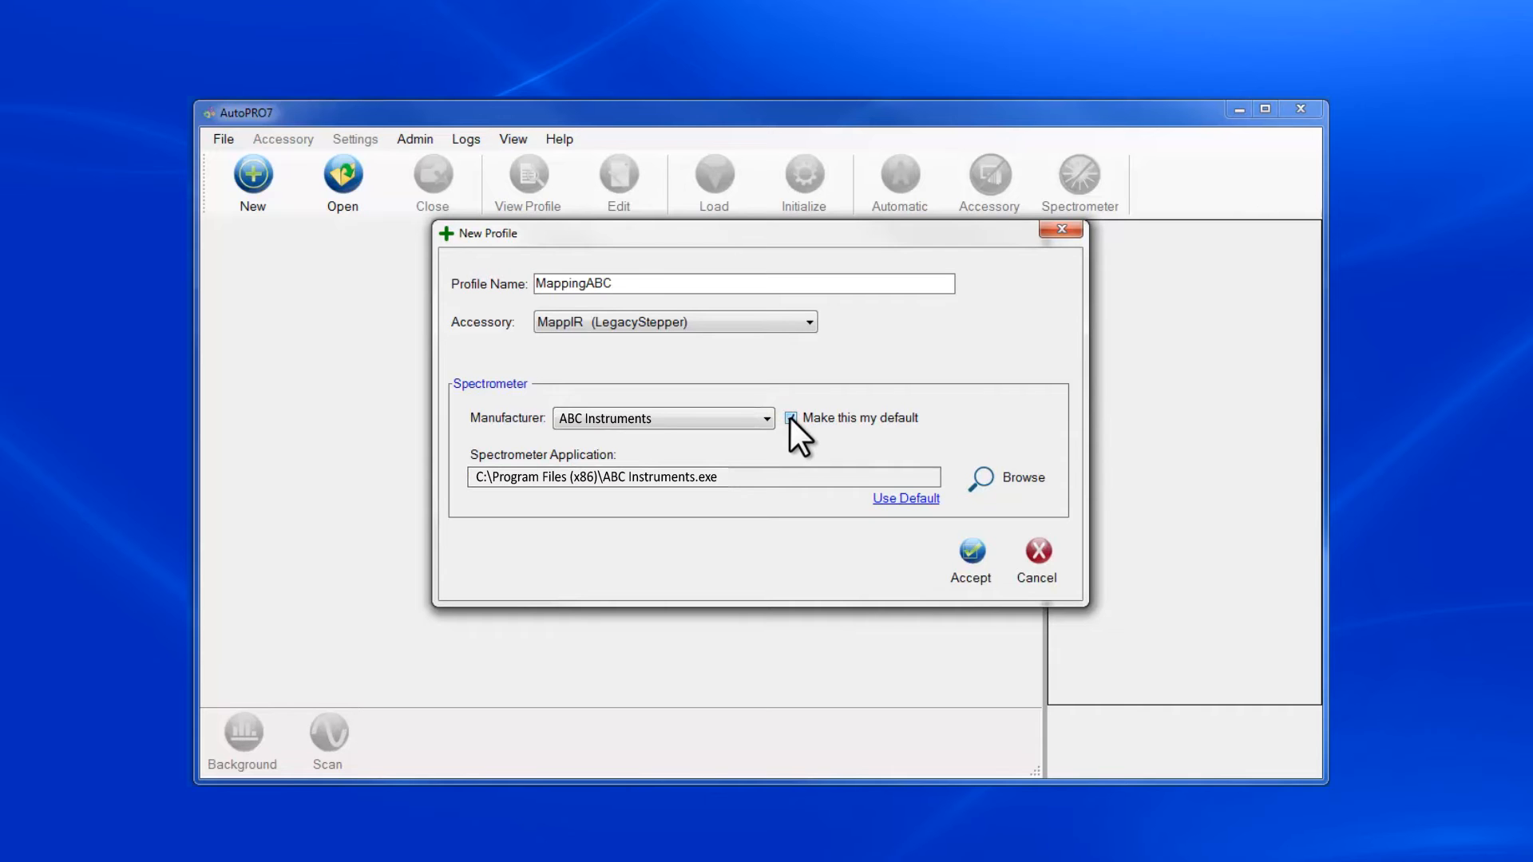
pyautogui.click(975, 559)
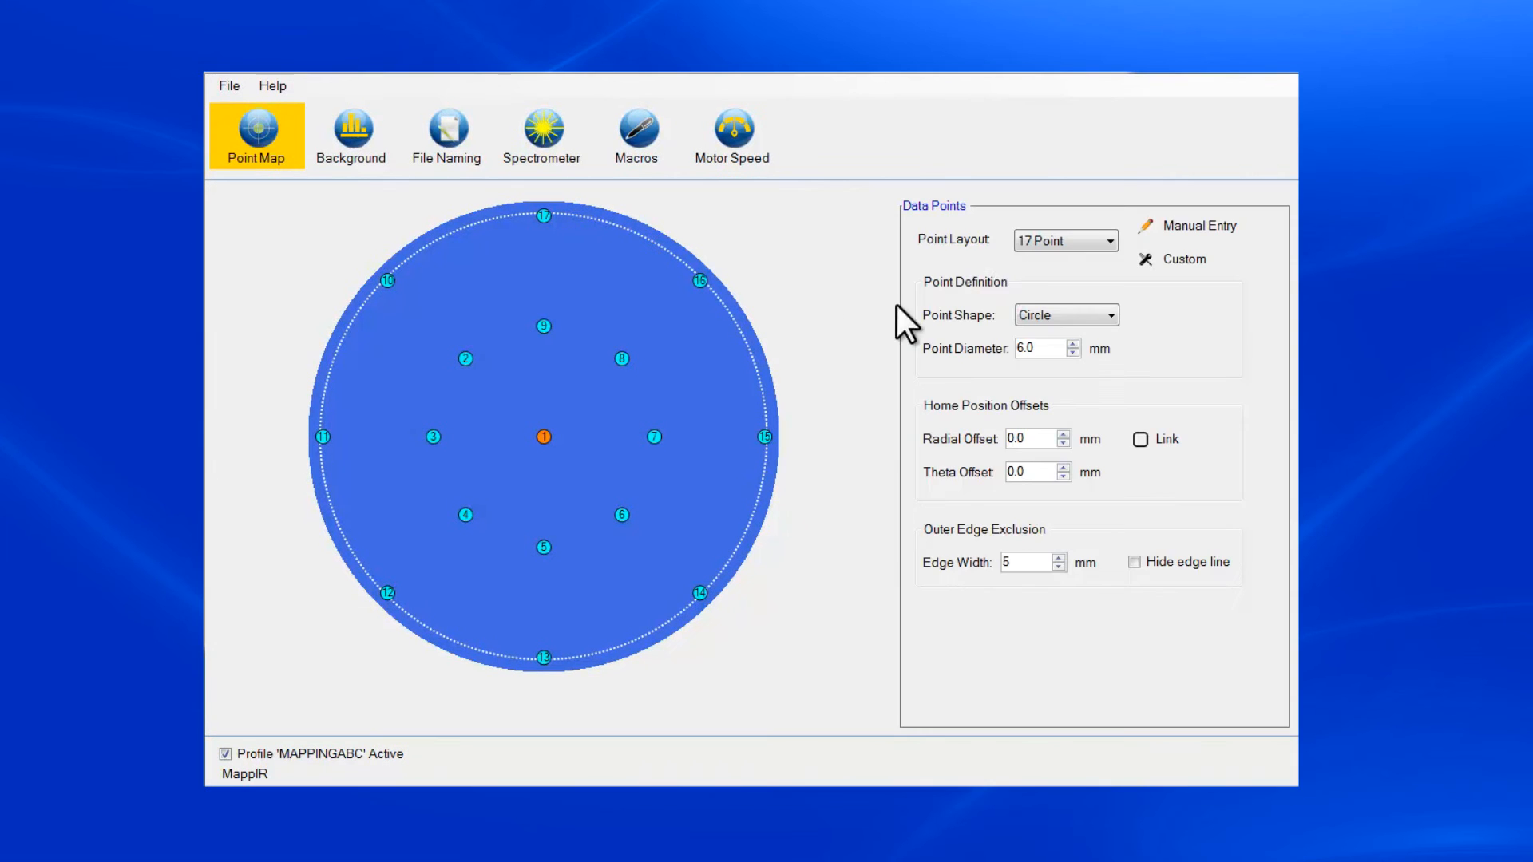
# - Try the 5 Point, 9 Point and 17 Point layouts one after another on the wafer map
pyautogui.click(1110, 242)
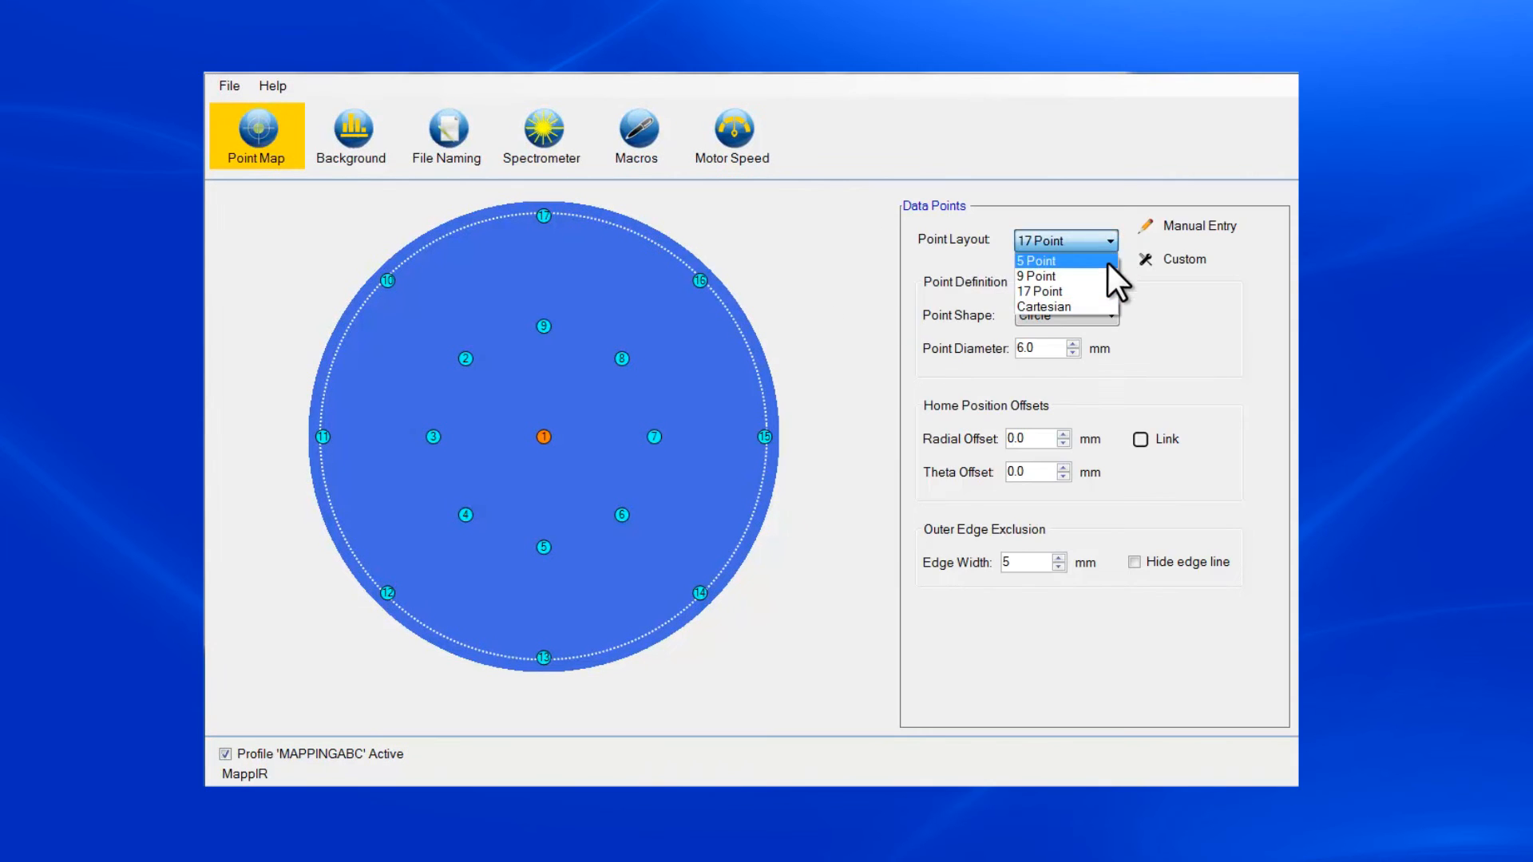
pyautogui.click(1108, 262)
pyautogui.click(1109, 243)
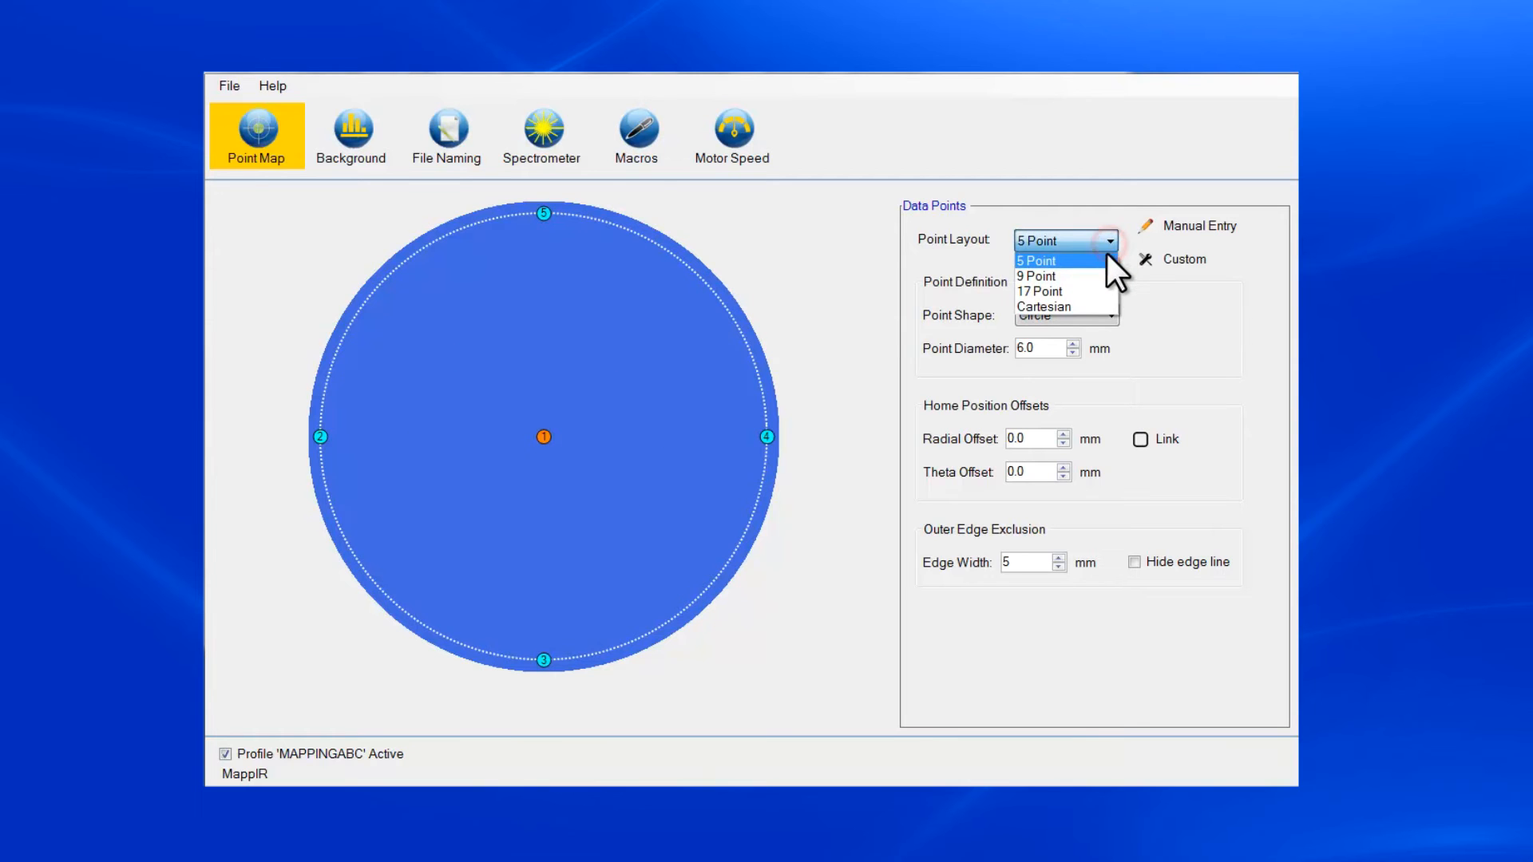
pyautogui.click(1105, 276)
pyautogui.click(1108, 240)
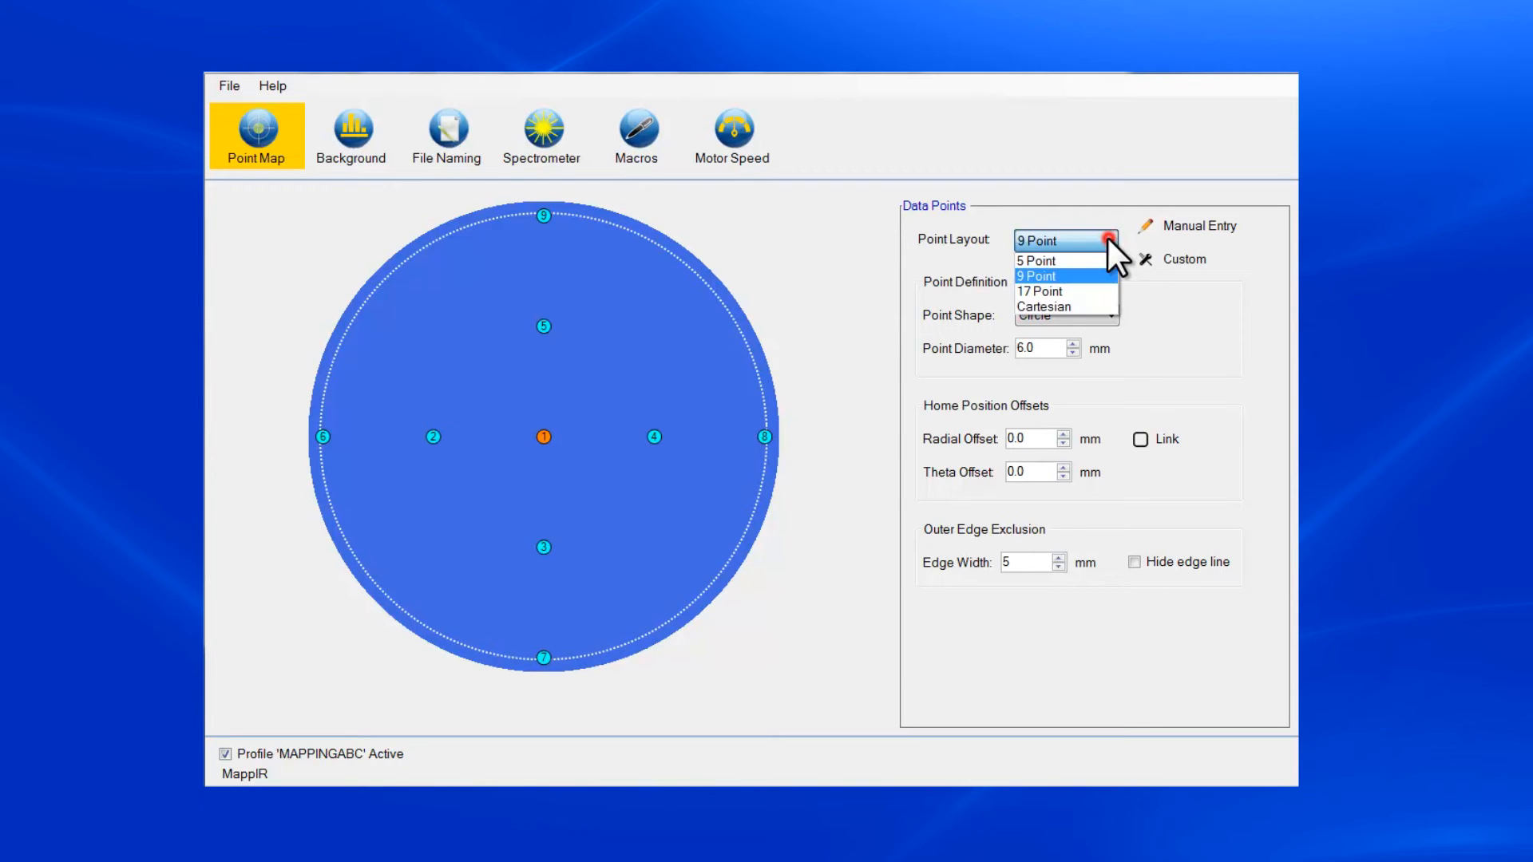
pyautogui.click(1105, 286)
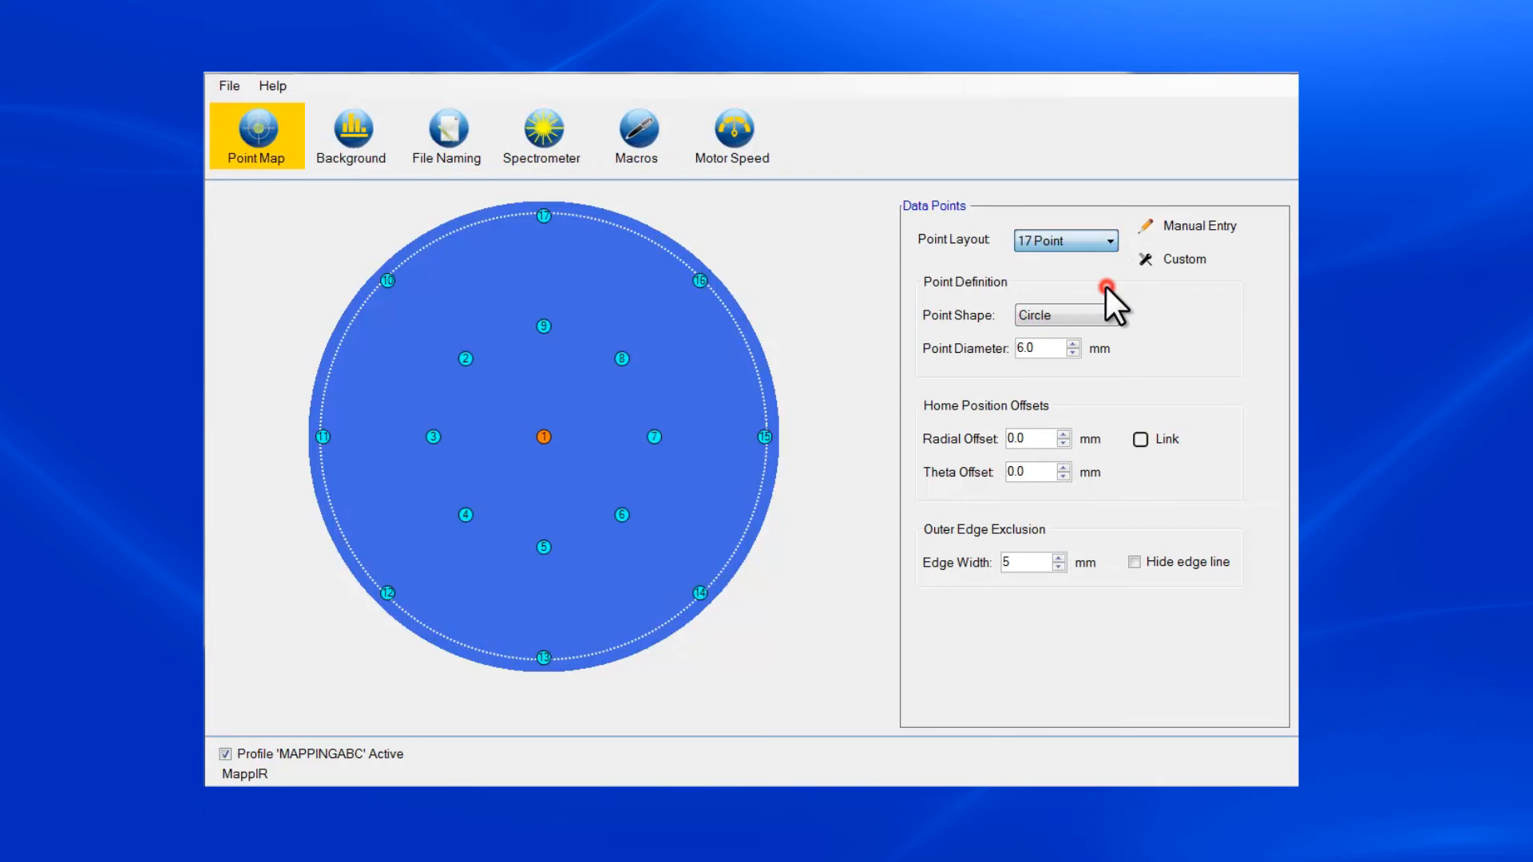
# - Apply the Cartesian point layout and customize its pattern to 10 X steps and 10 Y steps
pyautogui.click(1108, 238)
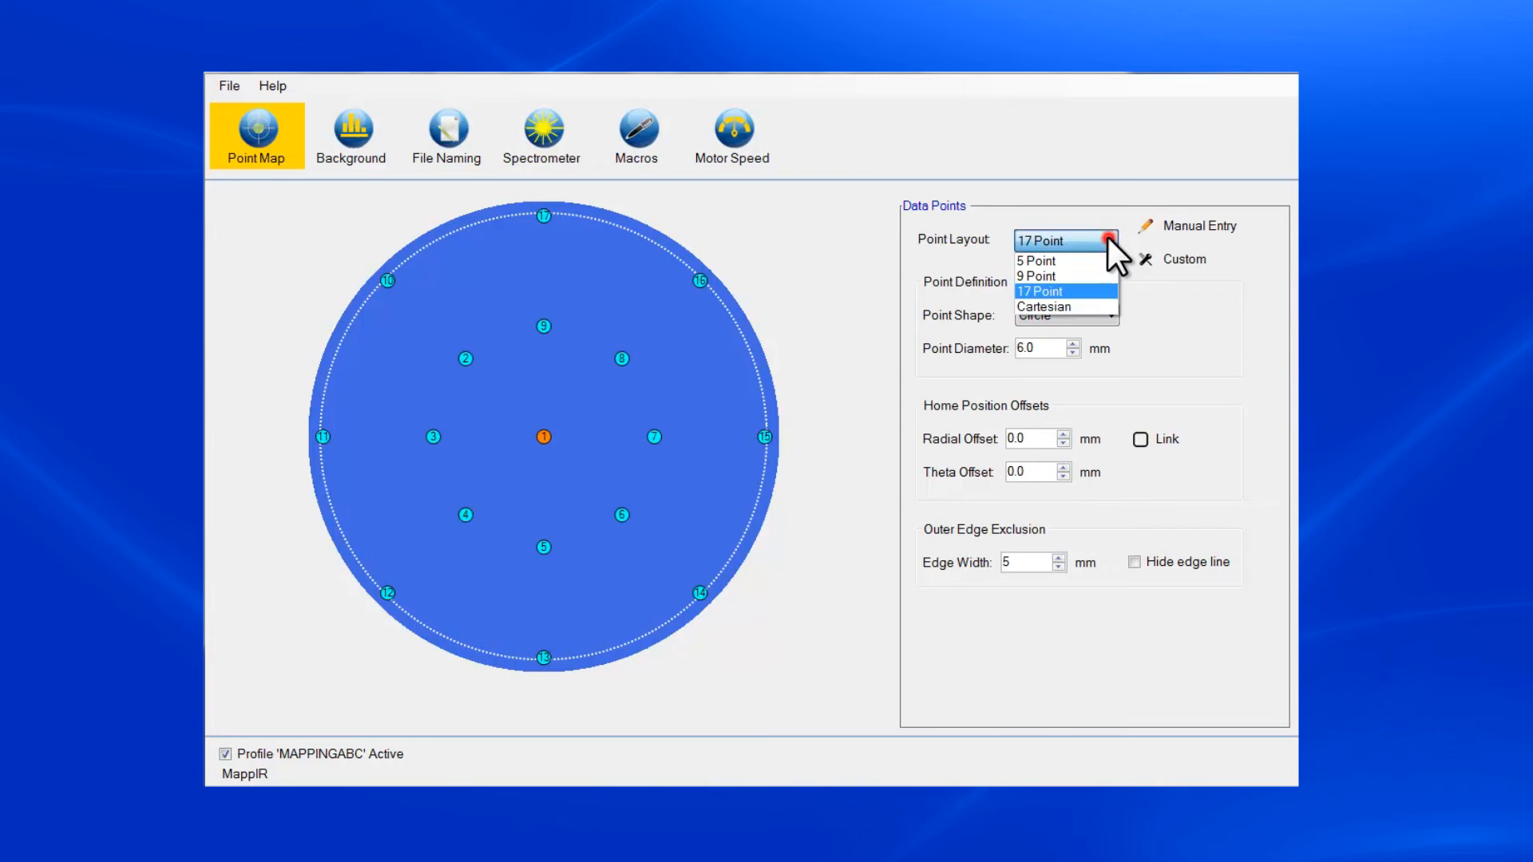
pyautogui.click(1104, 301)
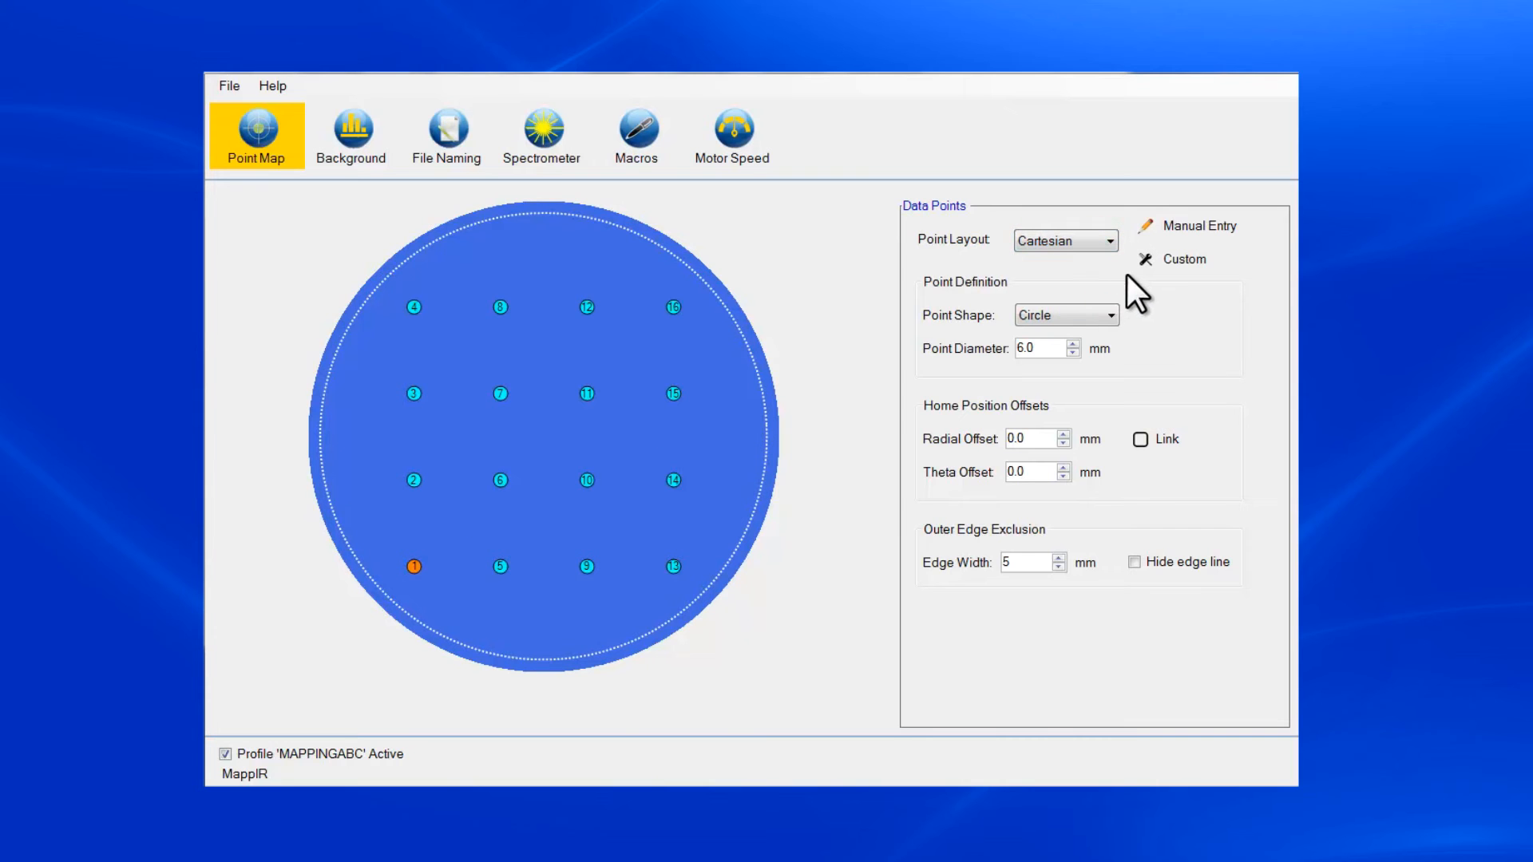
pyautogui.click(1177, 264)
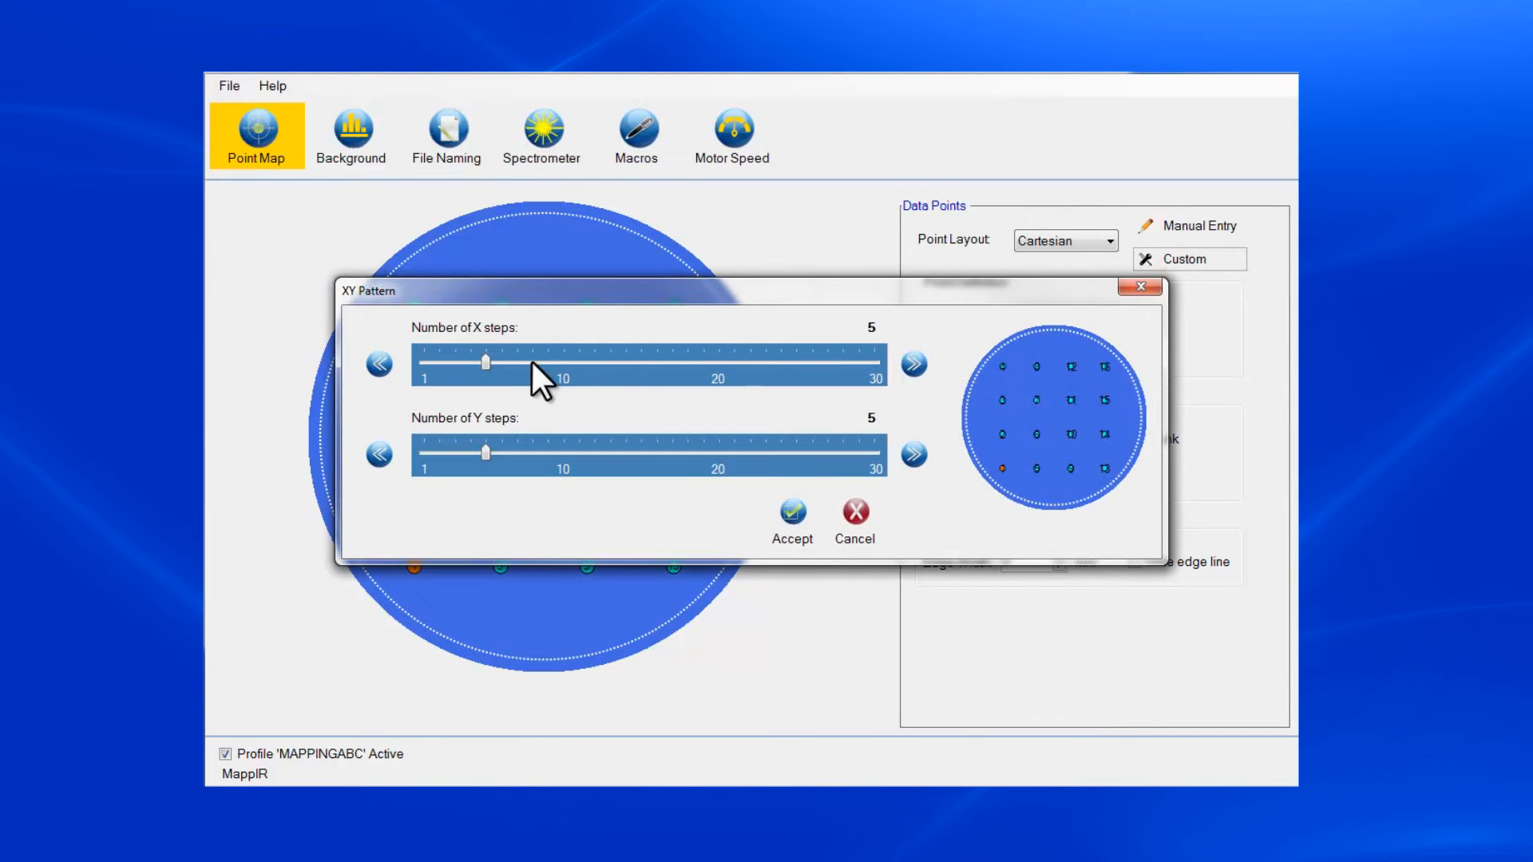
pyautogui.moveTo(484, 358); pyautogui.dragTo(563, 350)
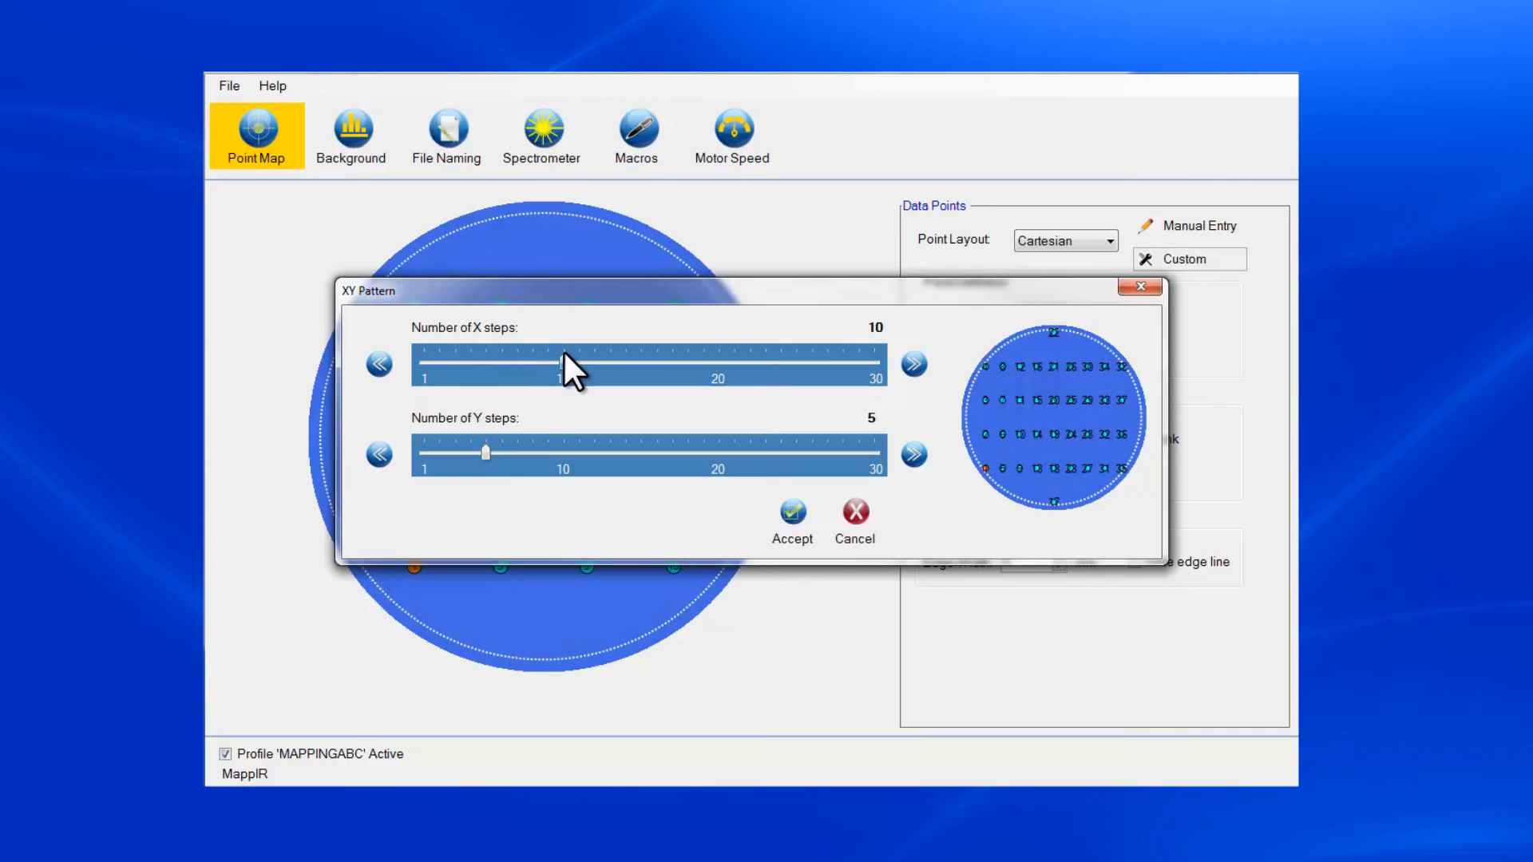
pyautogui.moveTo(486, 457); pyautogui.dragTo(560, 457)
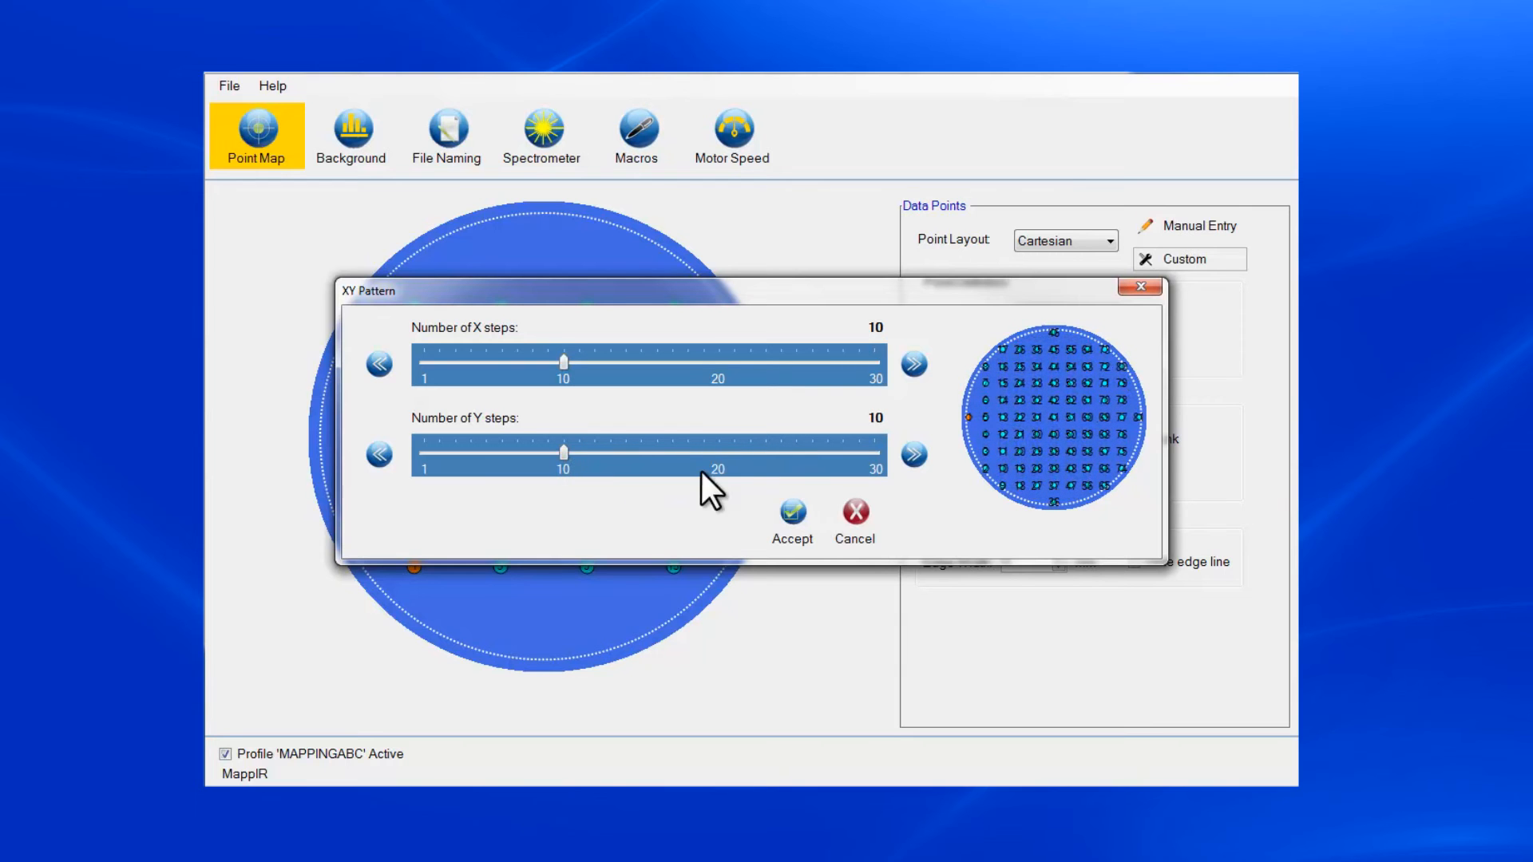
pyautogui.click(796, 519)
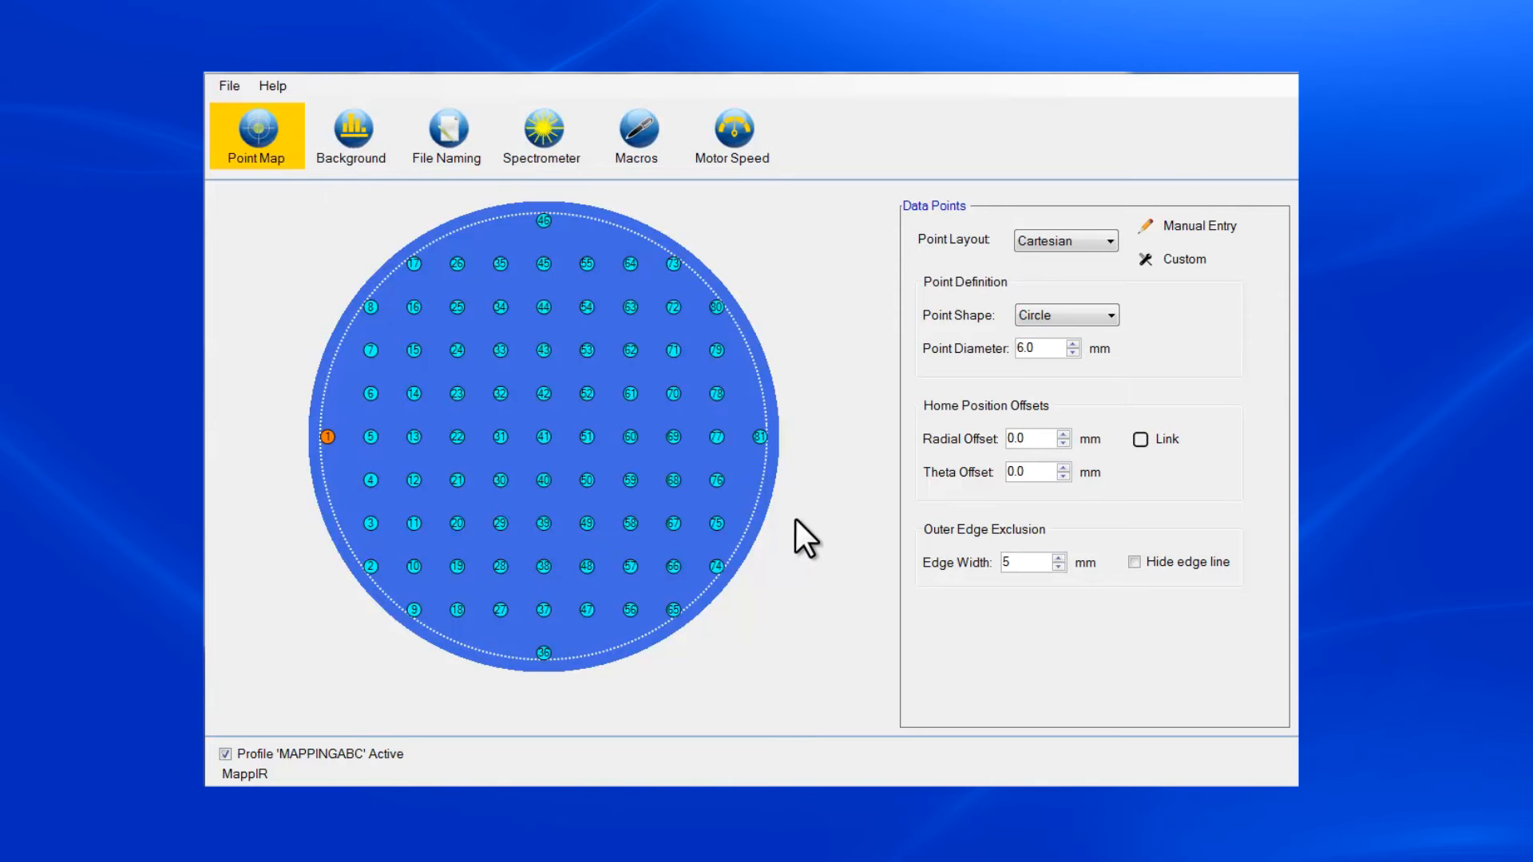
# - Add a data point at about ρ 85.6 mm, Θ 276.5°, between points 78 and 81, and deactivate it
pyautogui.rightClick(744, 412)
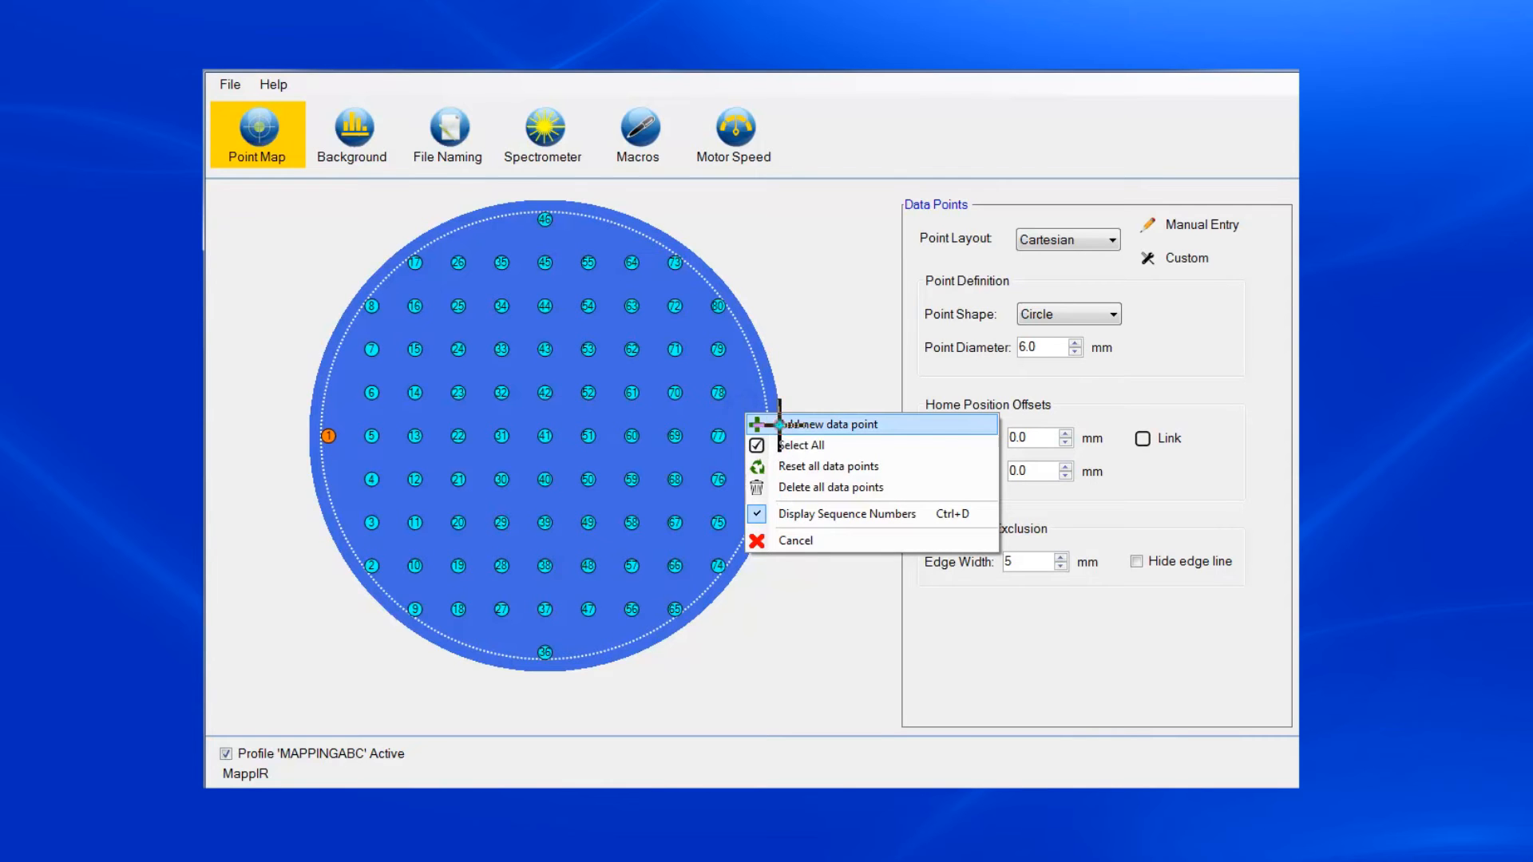
pyautogui.click(777, 425)
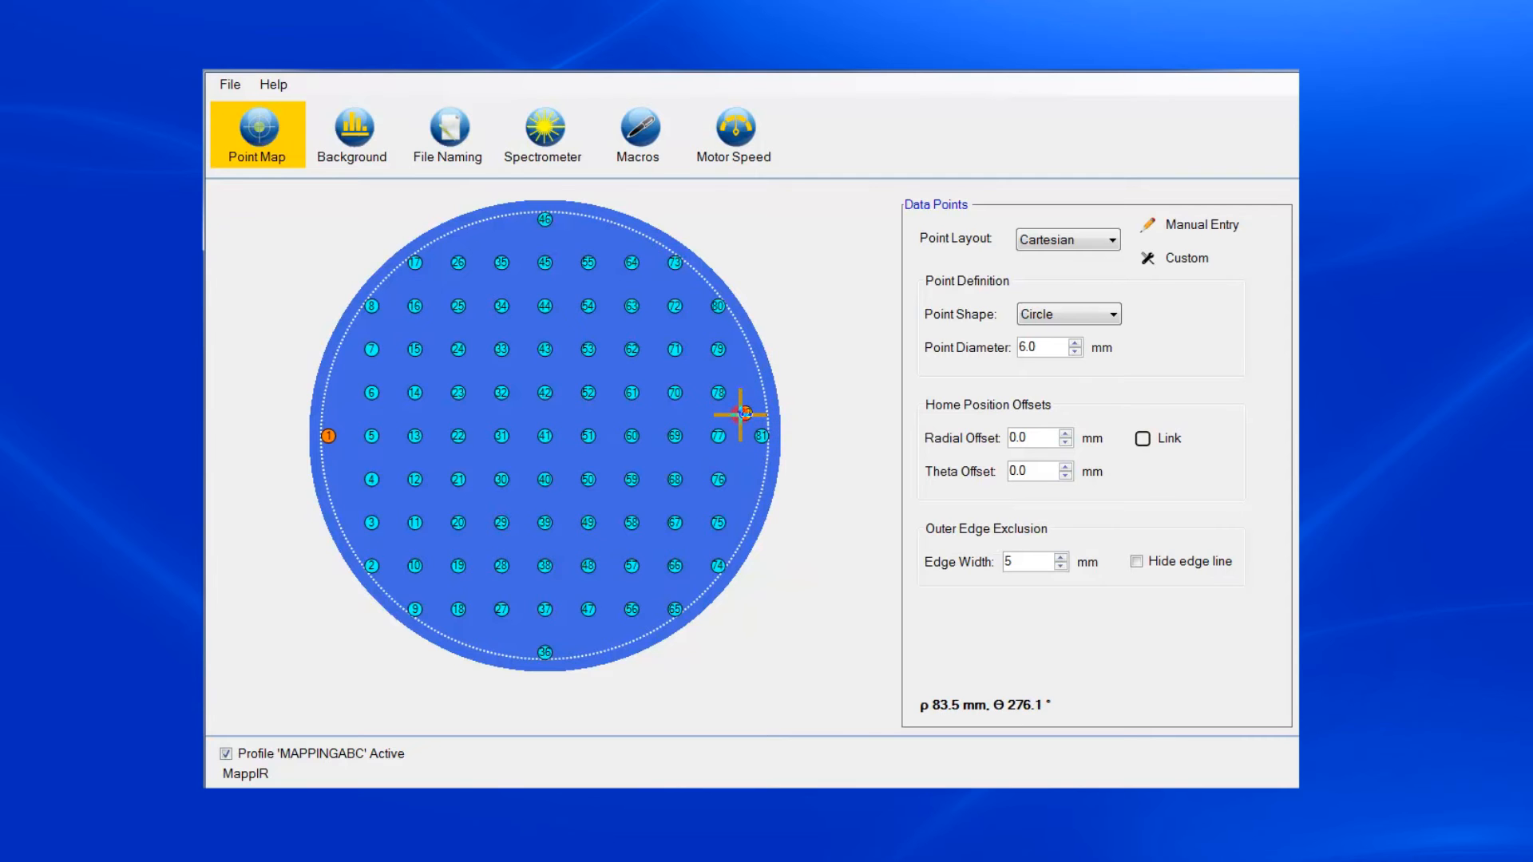
pyautogui.rightClick(741, 414)
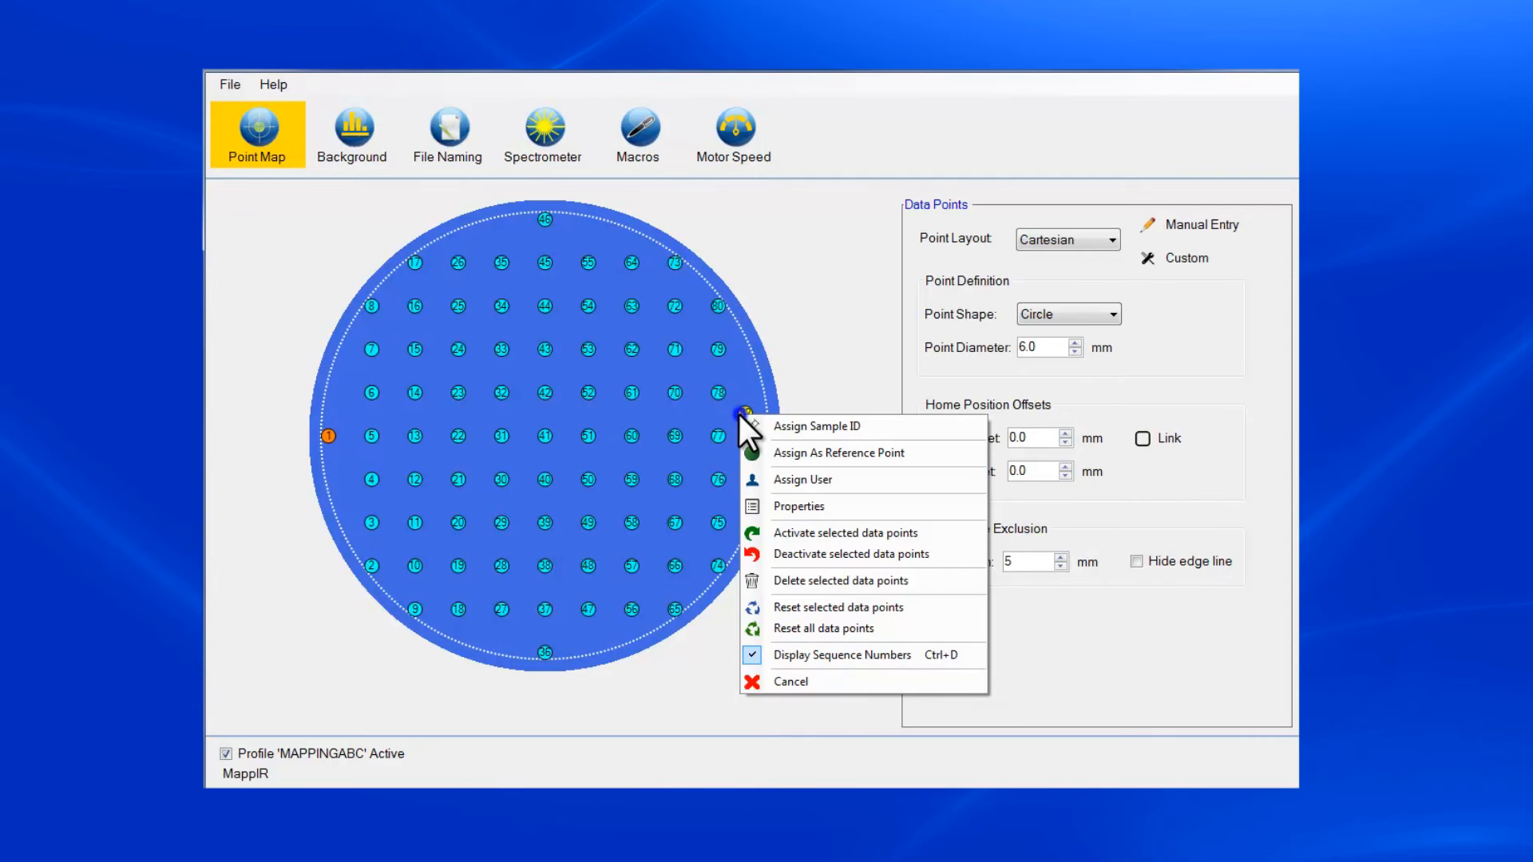
pyautogui.click(784, 554)
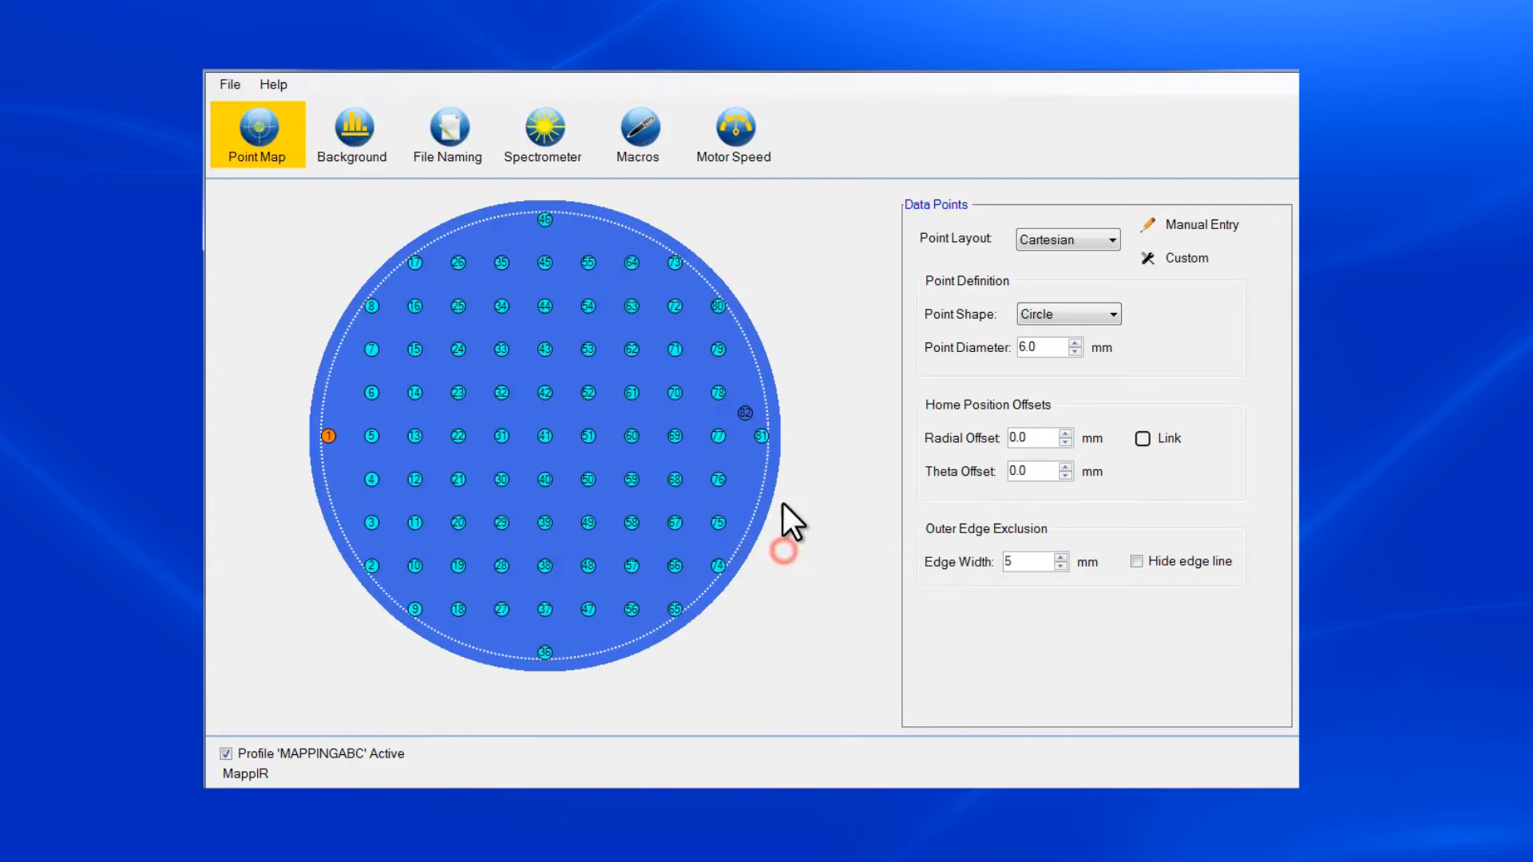
# - Delete the extra data point between points 78 and 81
pyautogui.rightClick(747, 413)
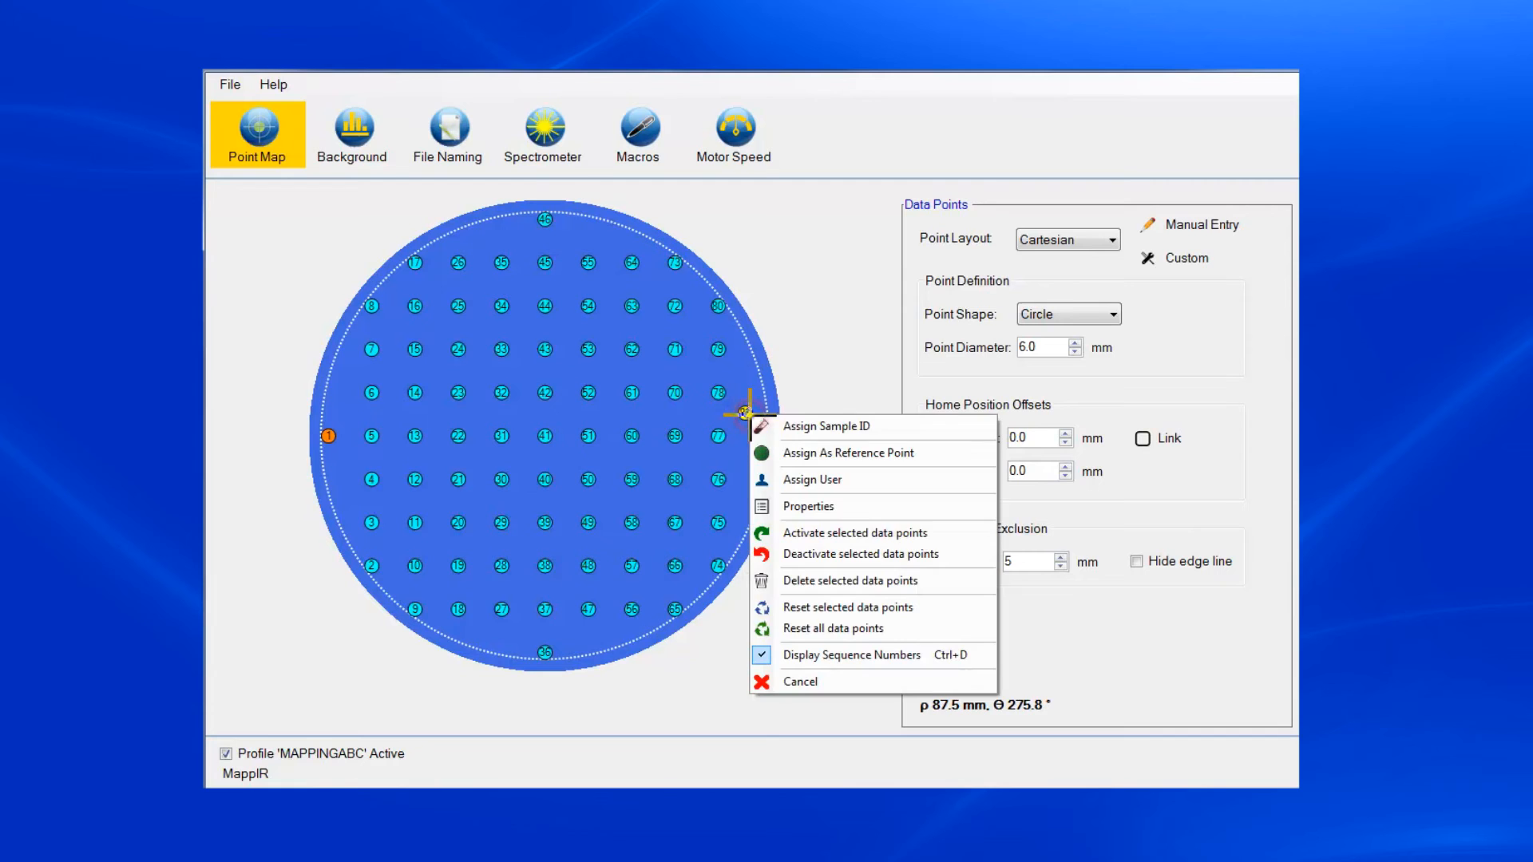
pyautogui.click(797, 580)
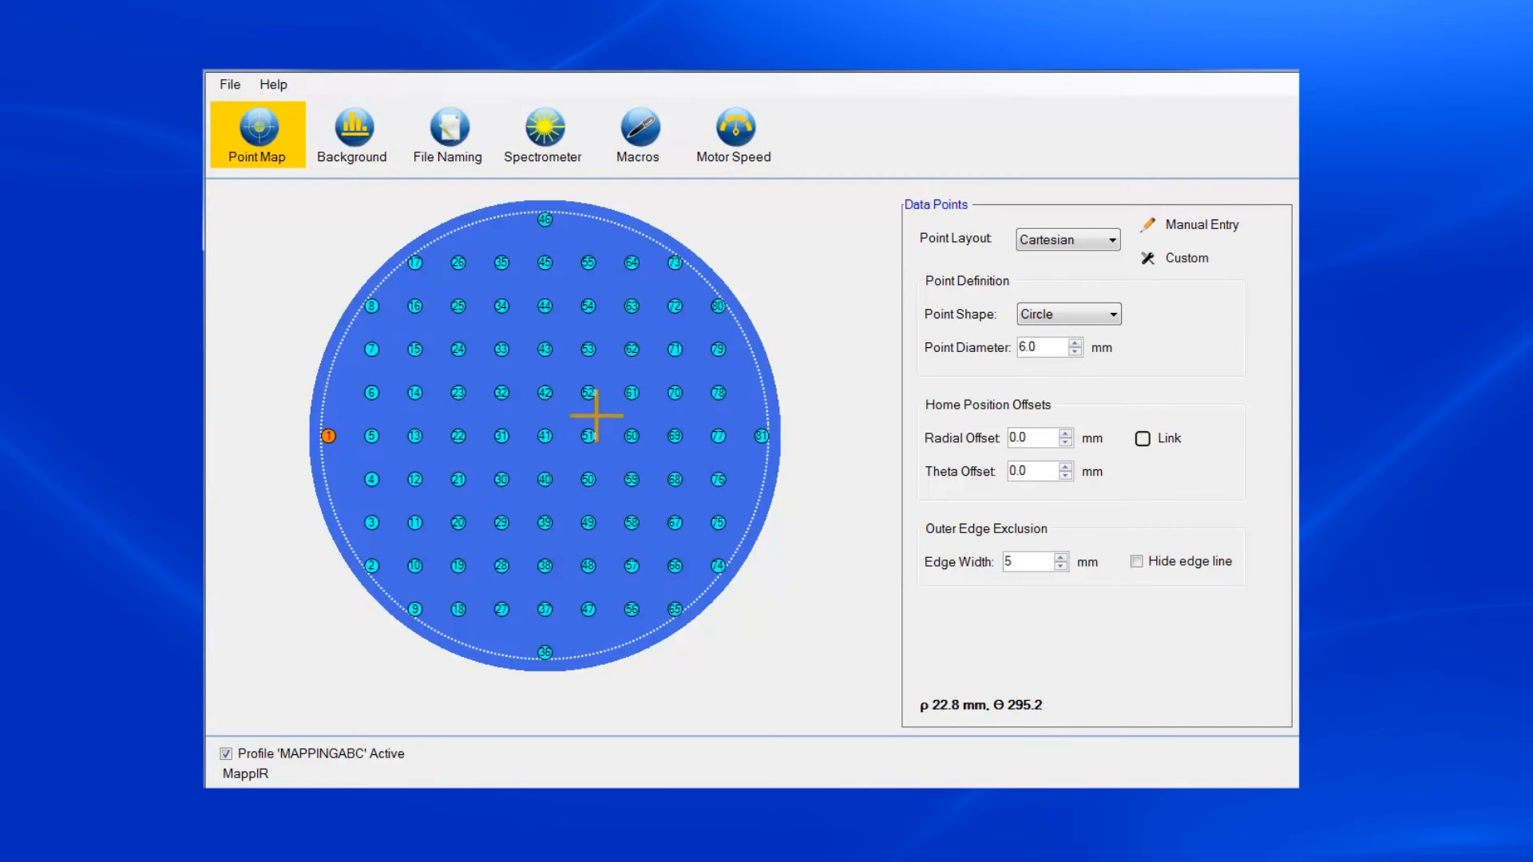
# - Deactivate the block of nine data points 50–52, 59–61 and 68–70, and activate the same block again
pyautogui.moveTo(570, 424); pyautogui.dragTo(701, 500)
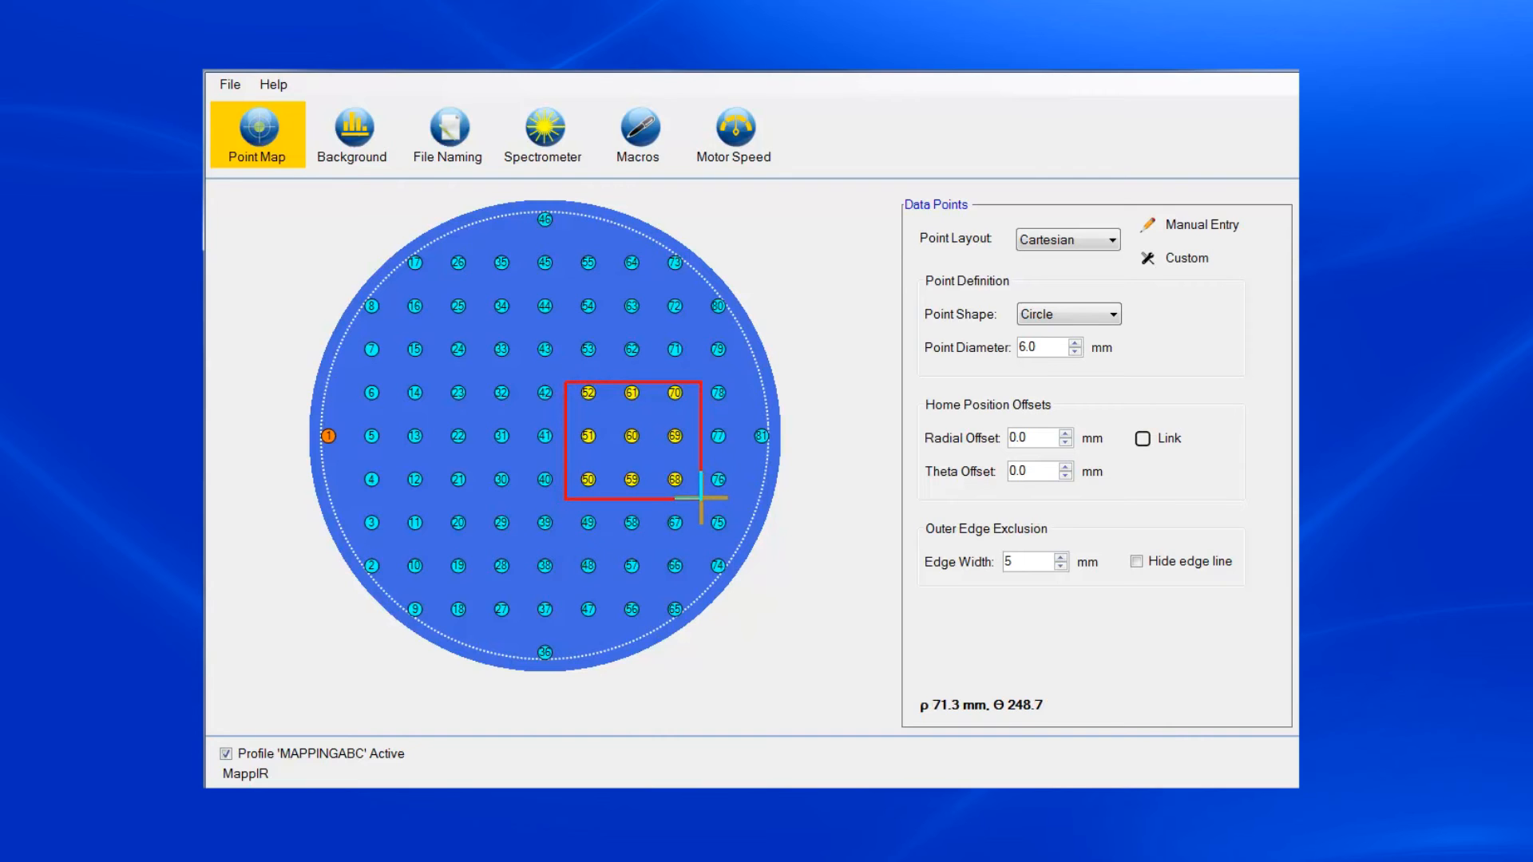
pyautogui.rightClick(668, 443)
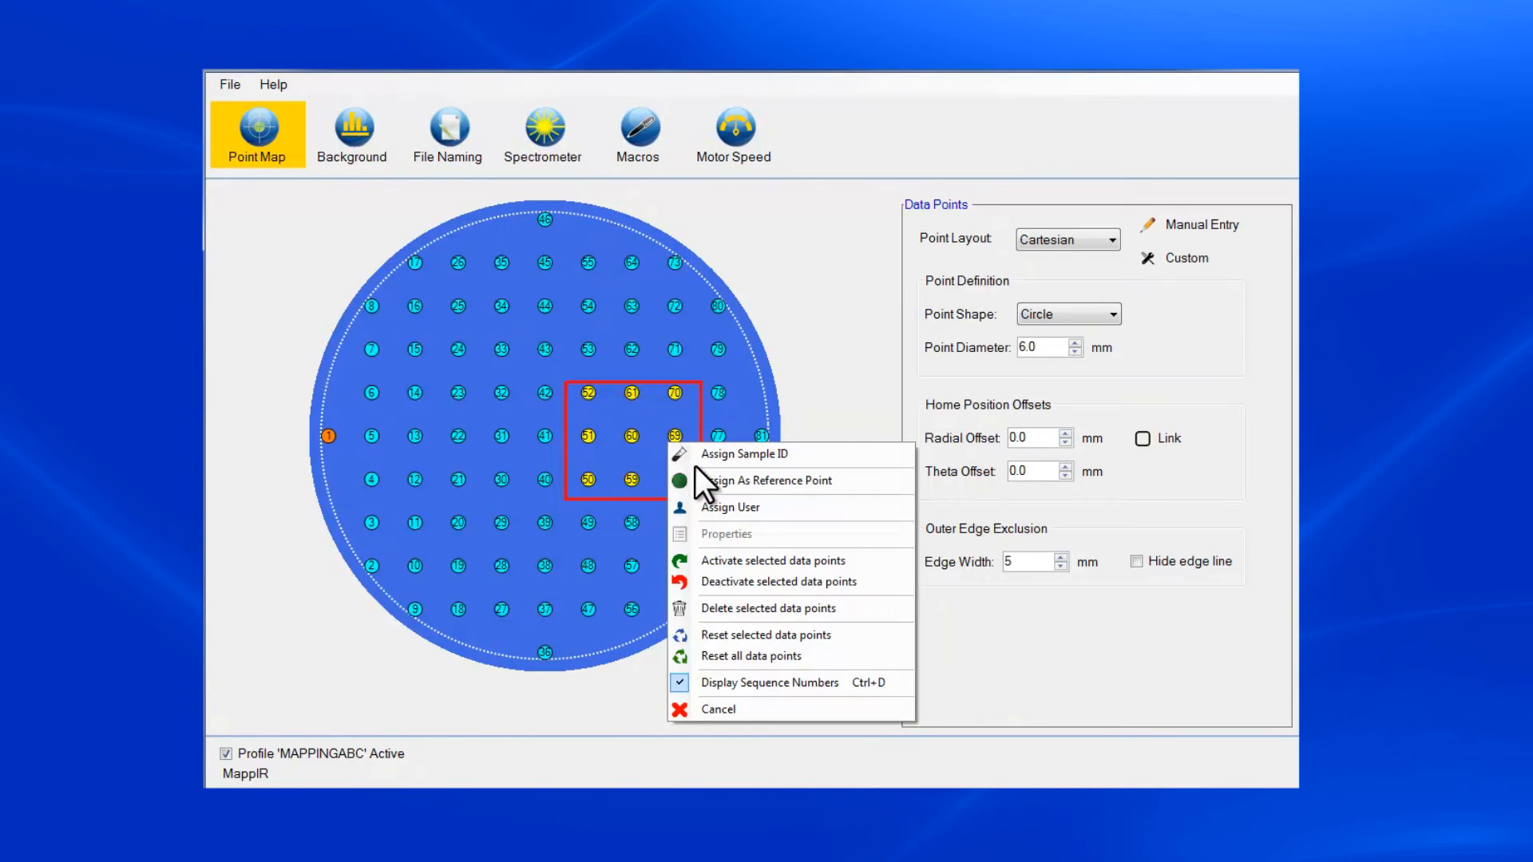
pyautogui.click(715, 580)
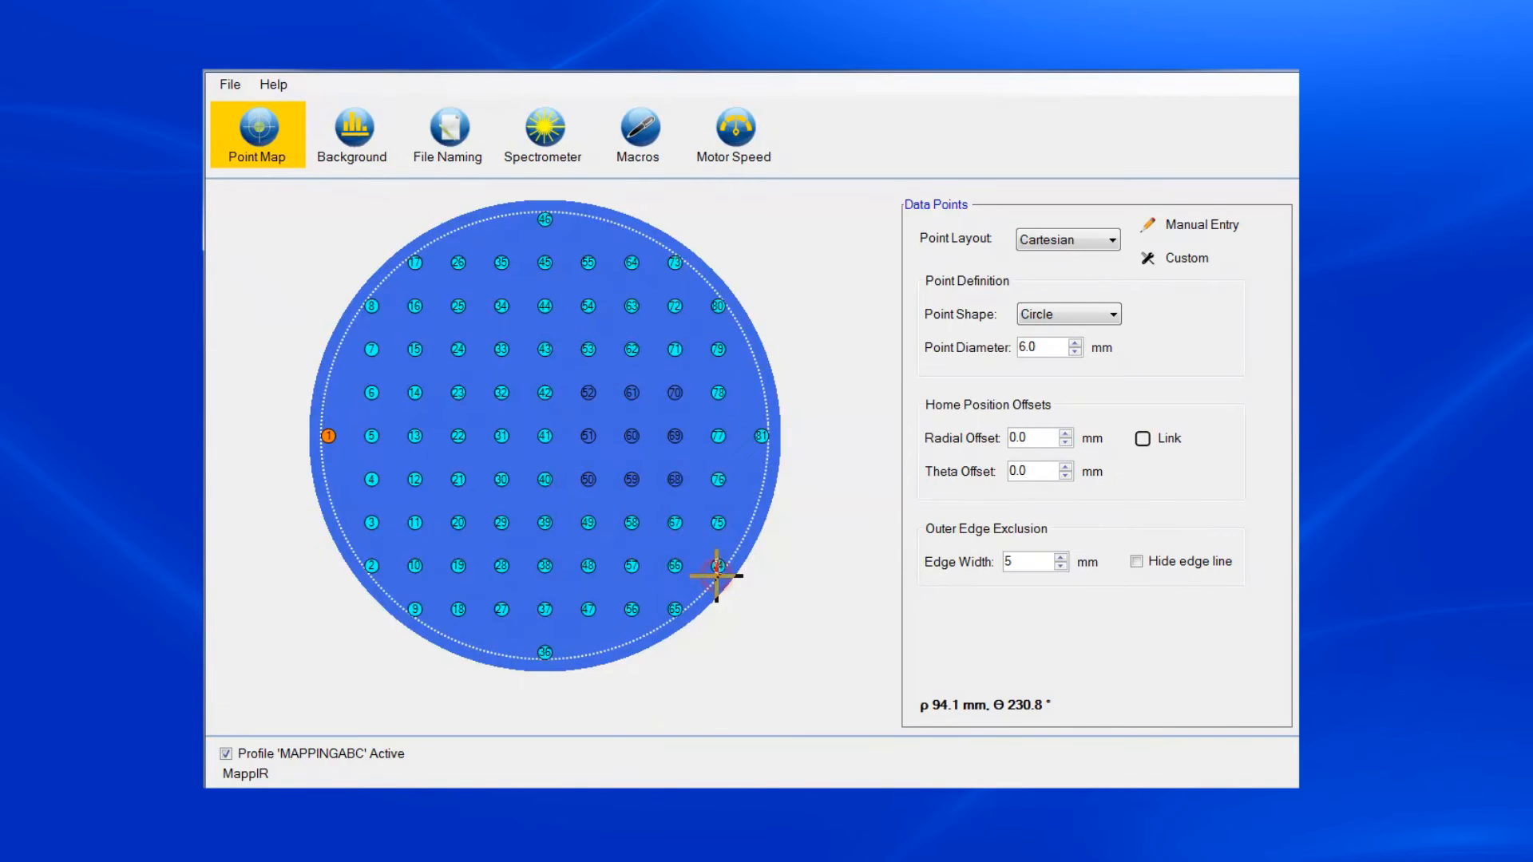
pyautogui.moveTo(565, 373); pyautogui.dragTo(701, 502)
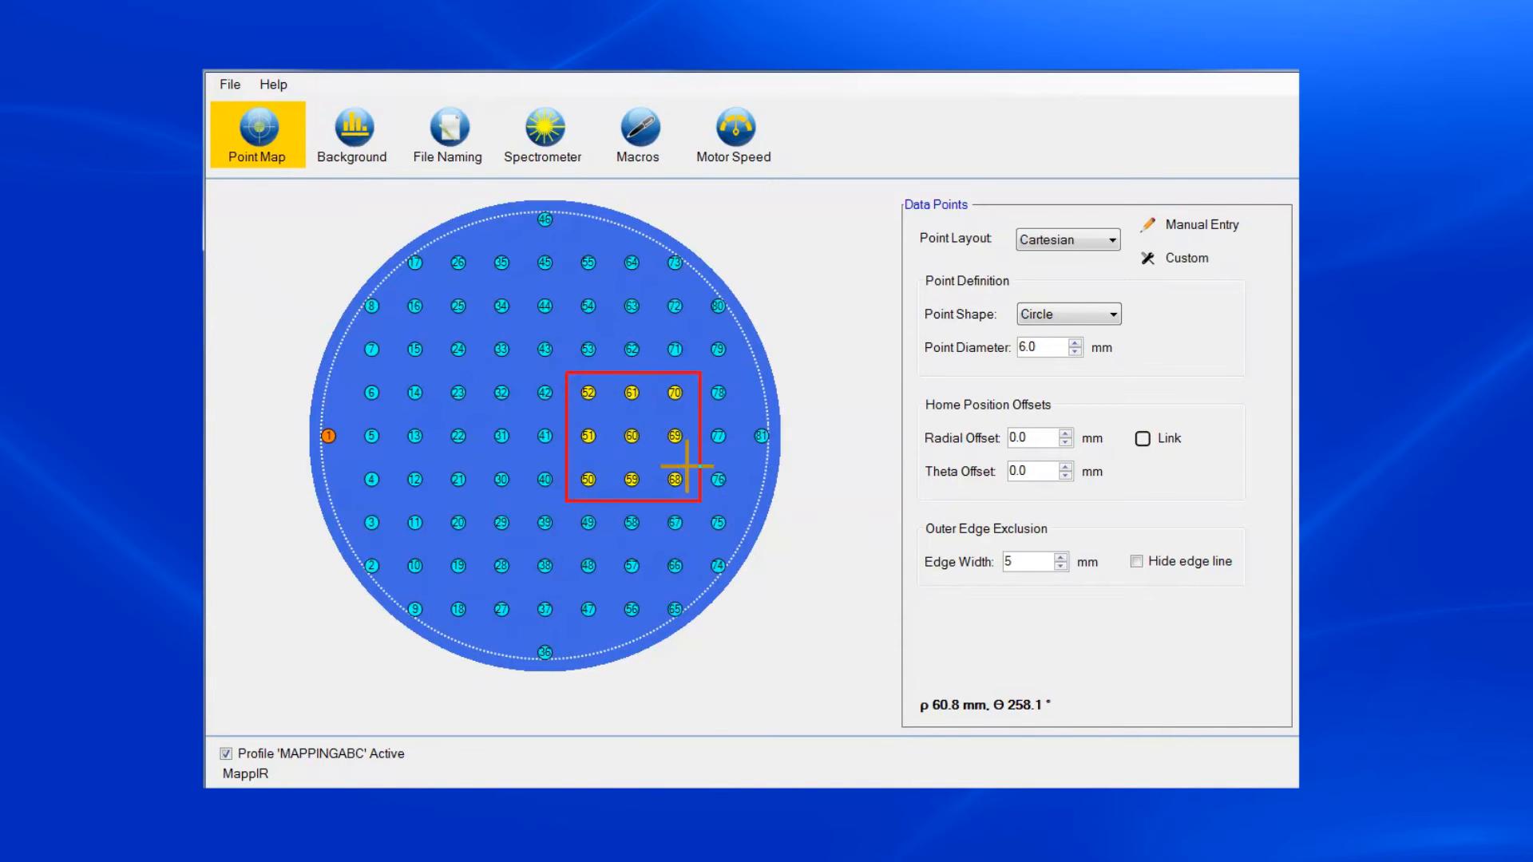
pyautogui.rightClick(661, 442)
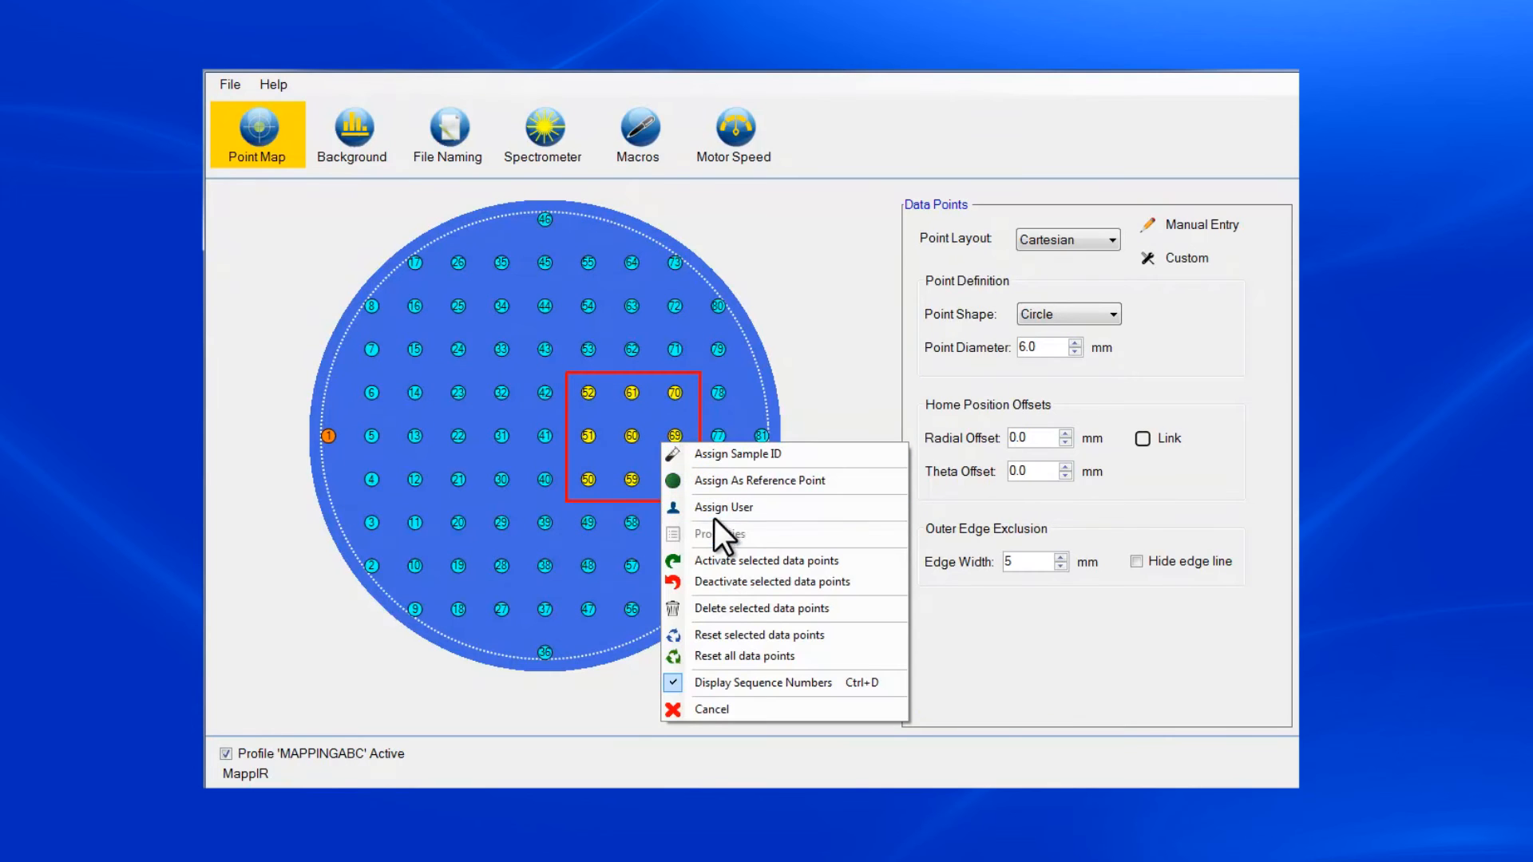
pyautogui.click(714, 559)
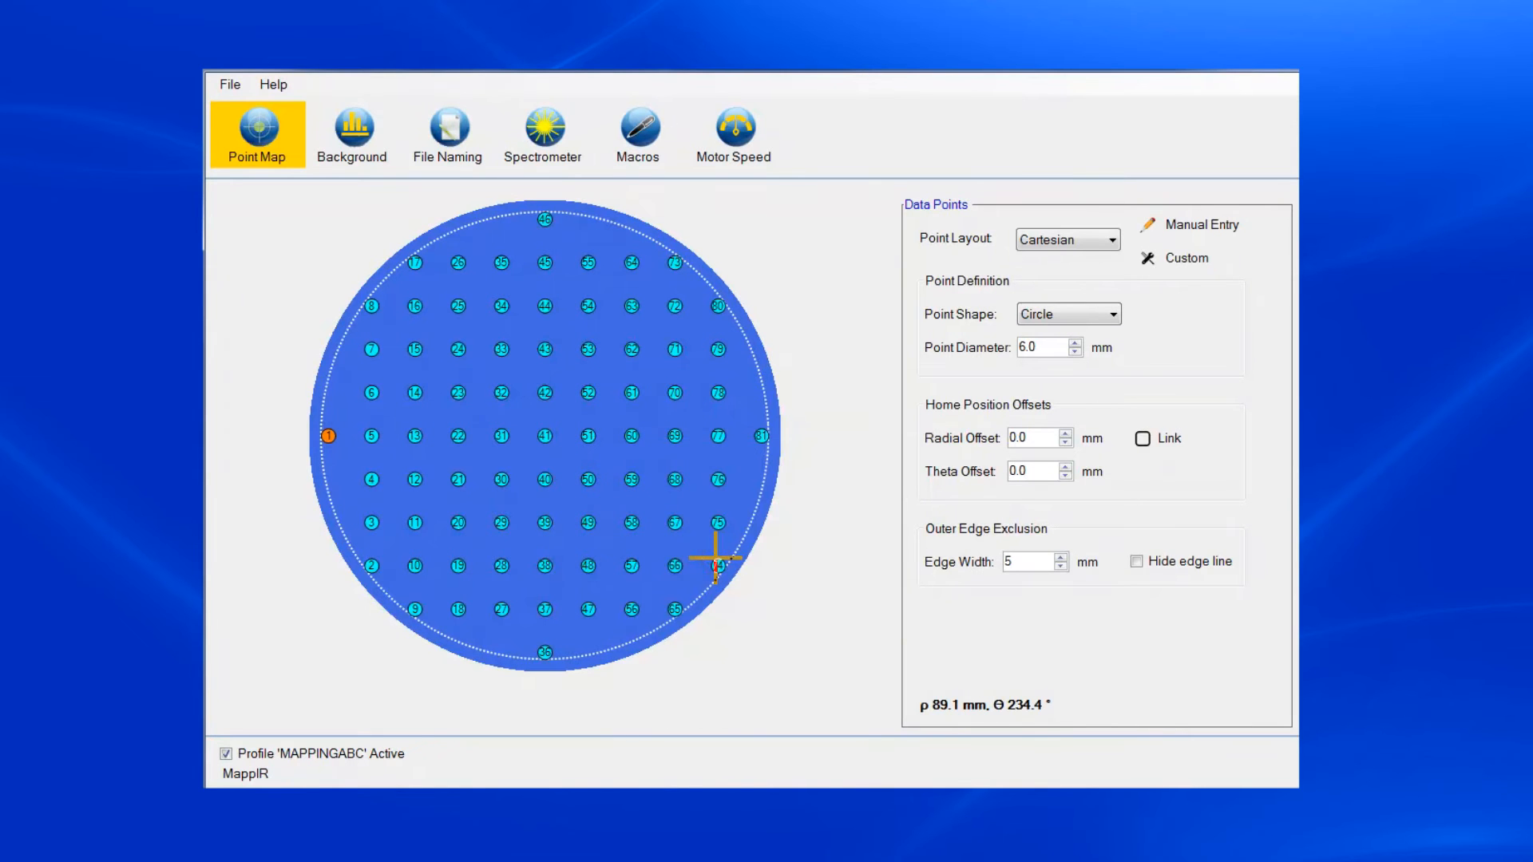
# - Assign data point 81 at the wafer's edge as the reference point
pyautogui.click(762, 436)
pyautogui.rightClick(762, 436)
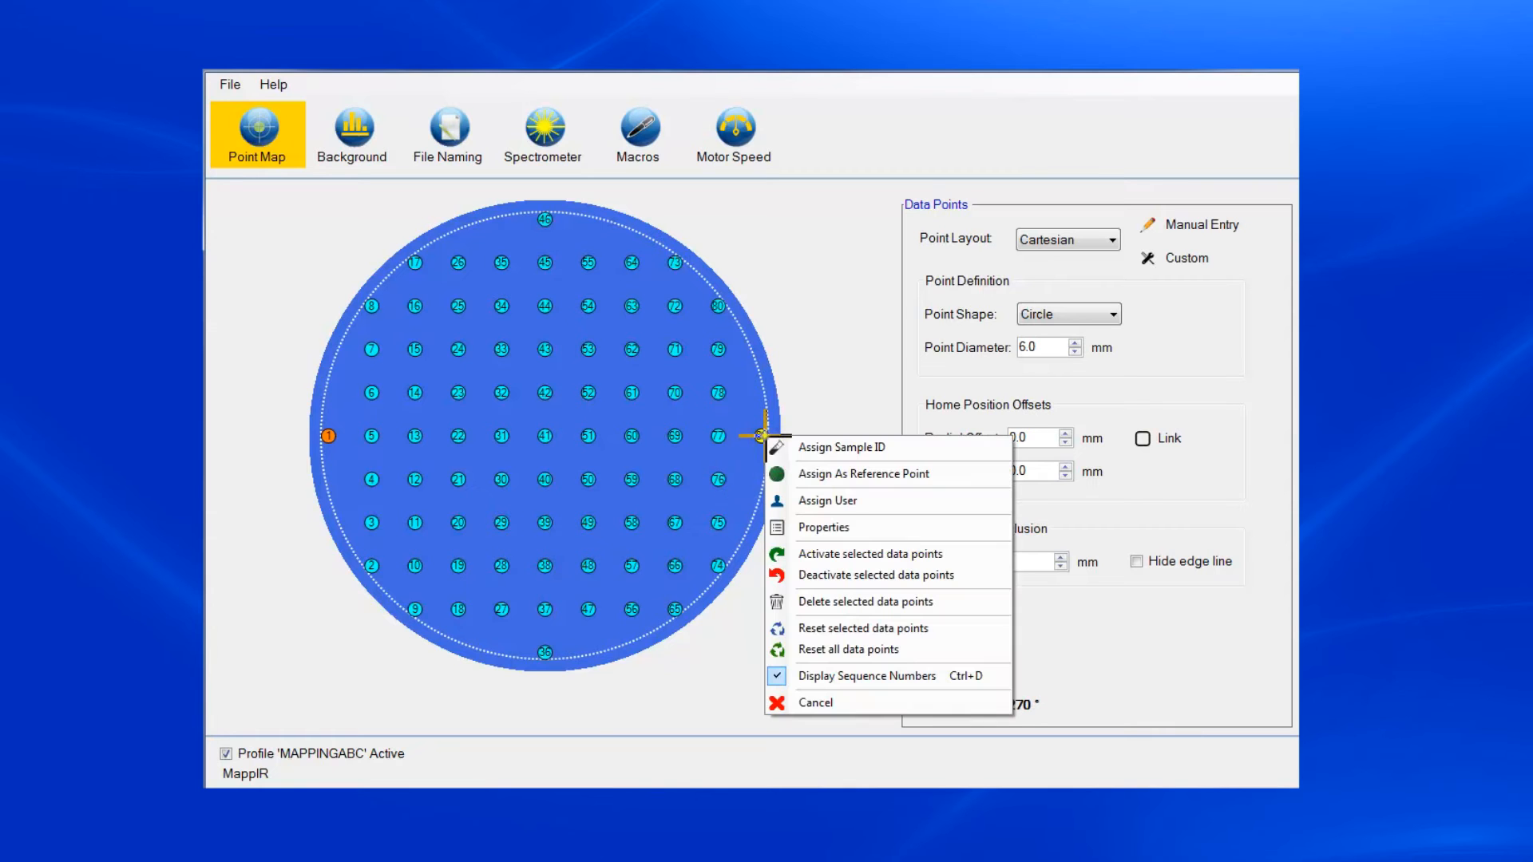
pyautogui.click(805, 473)
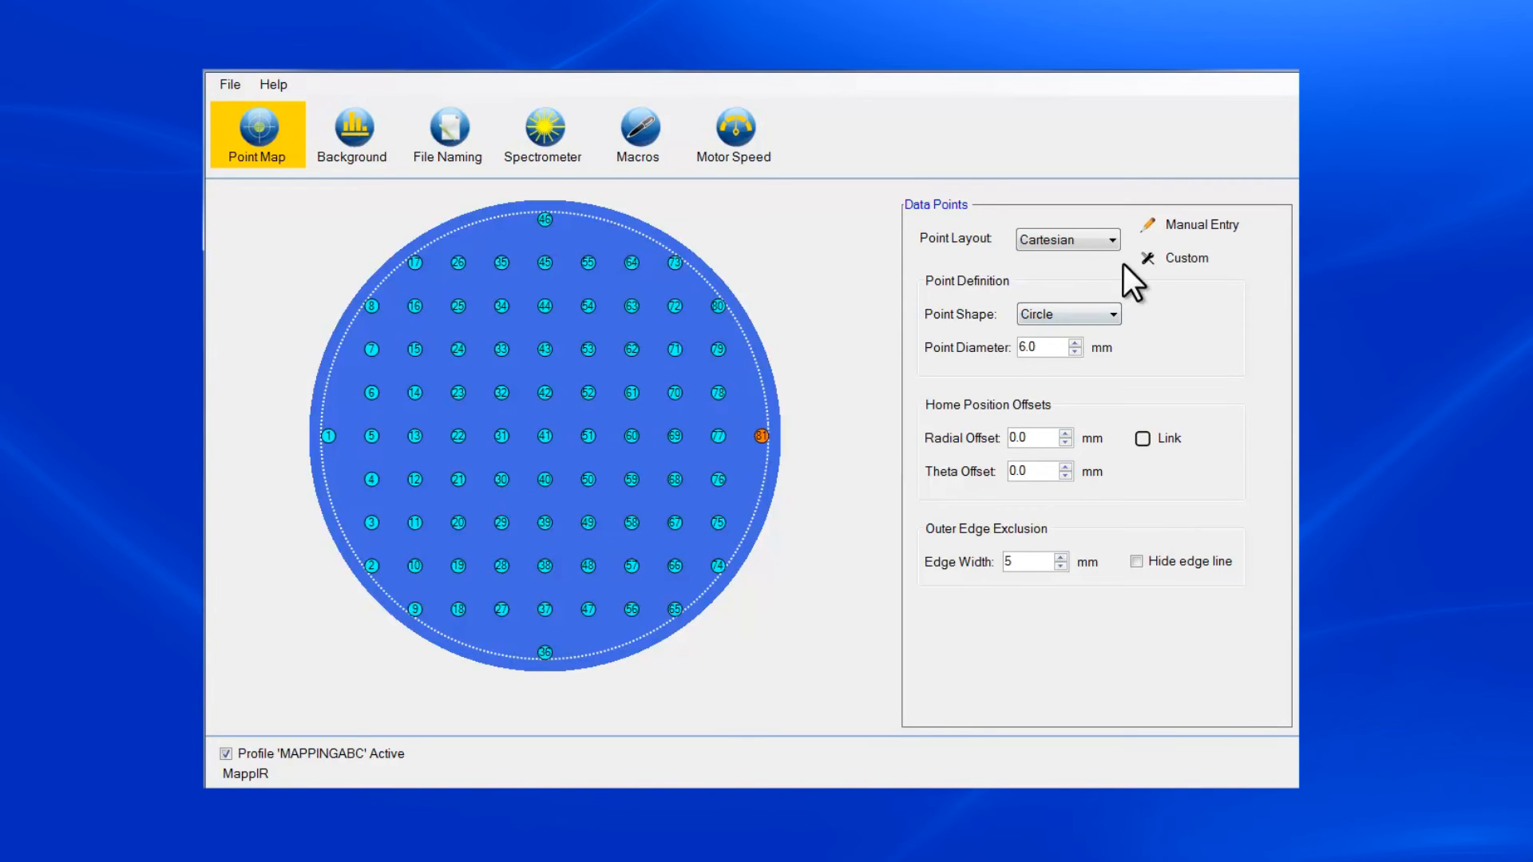
# - Examine the manual entry table of data points and the row options for sequence 73, and close it without saving
pyautogui.click(1190, 225)
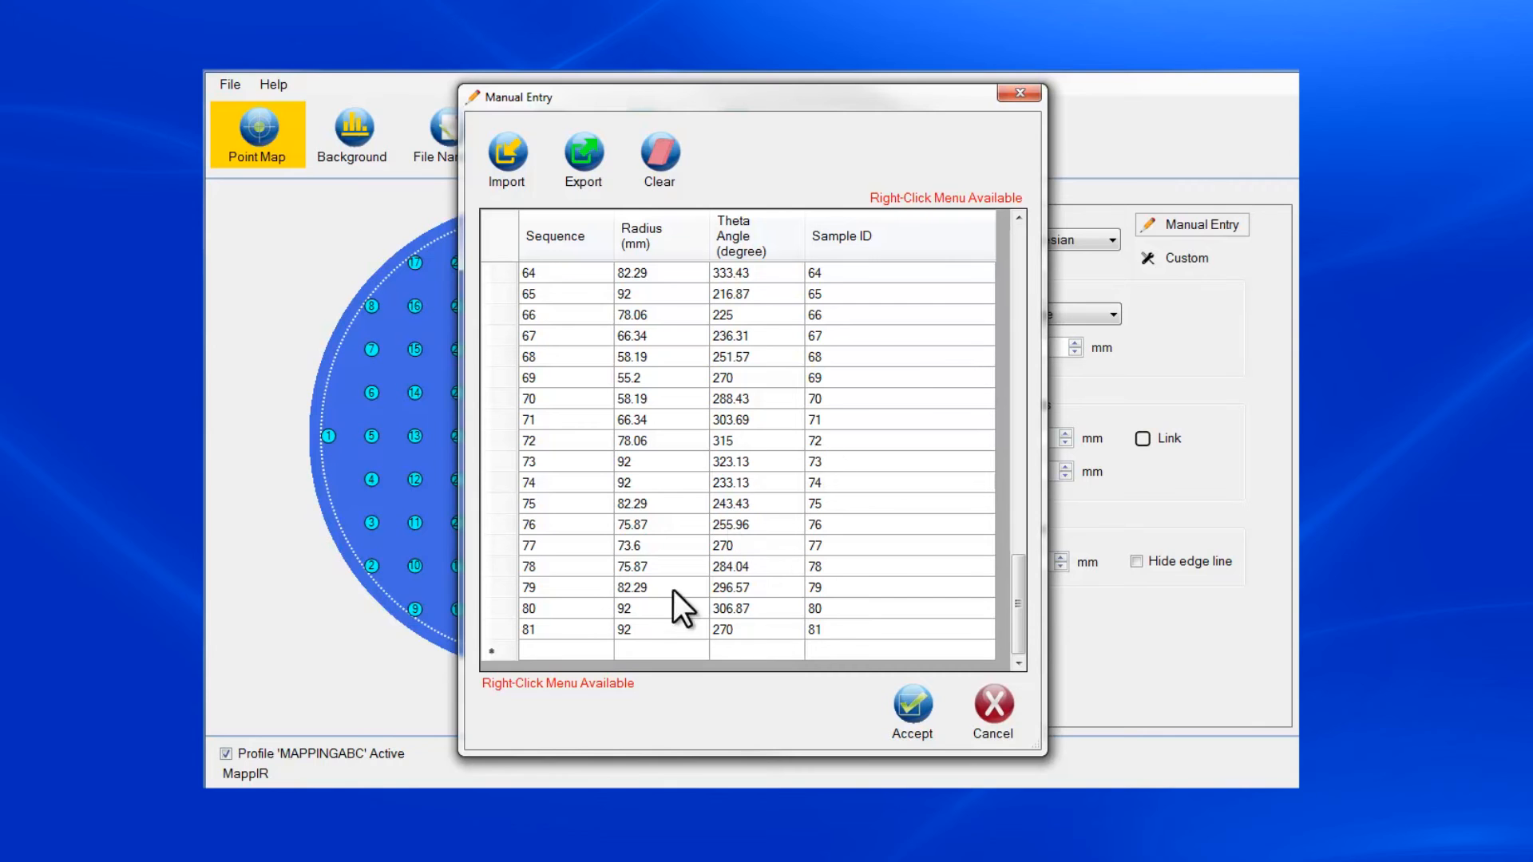
pyautogui.click(588, 654)
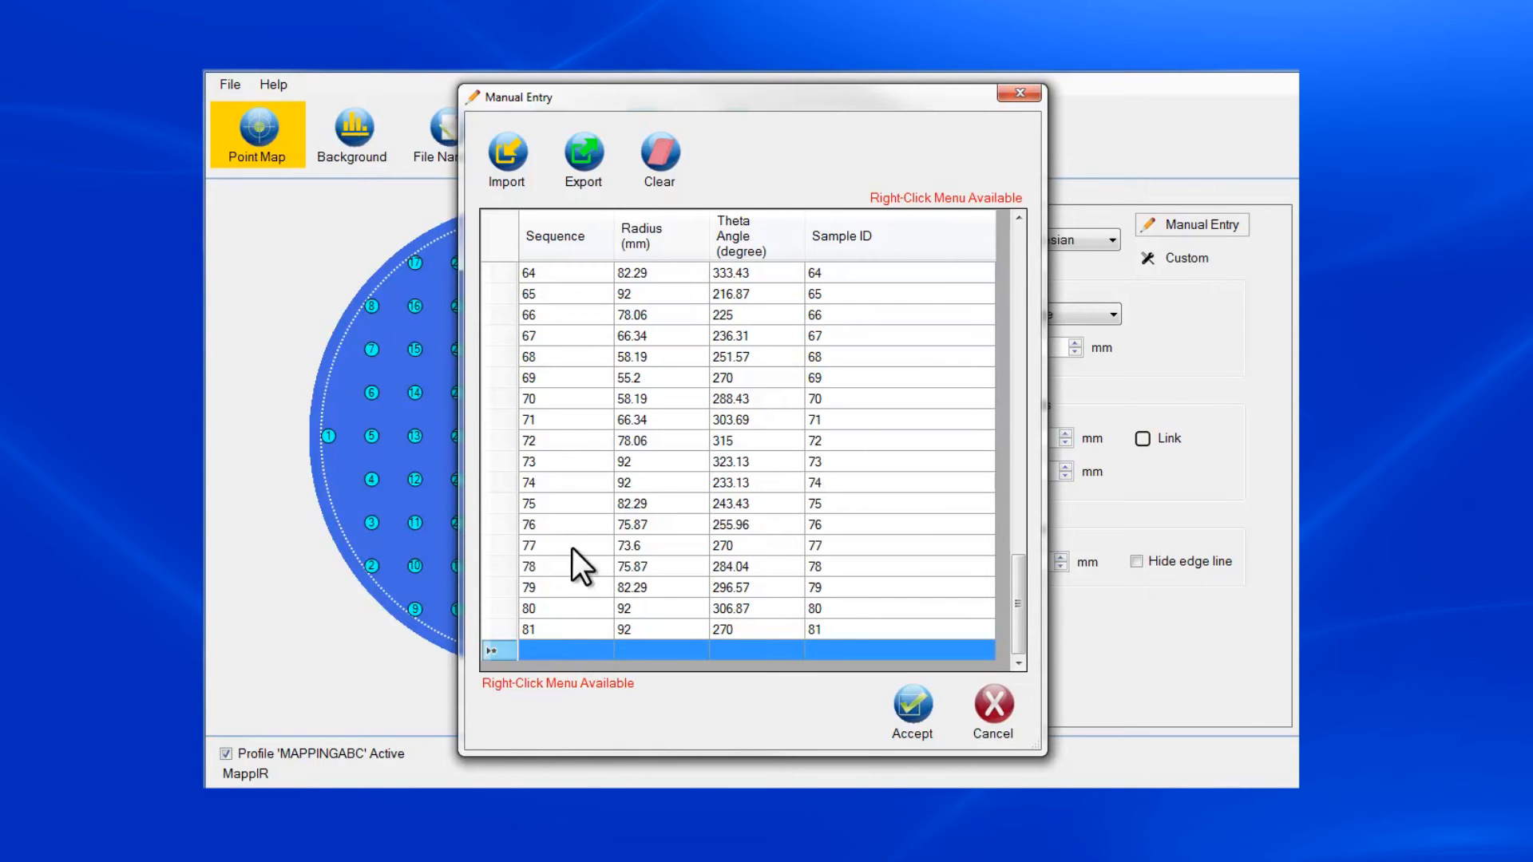
pyautogui.click(568, 461)
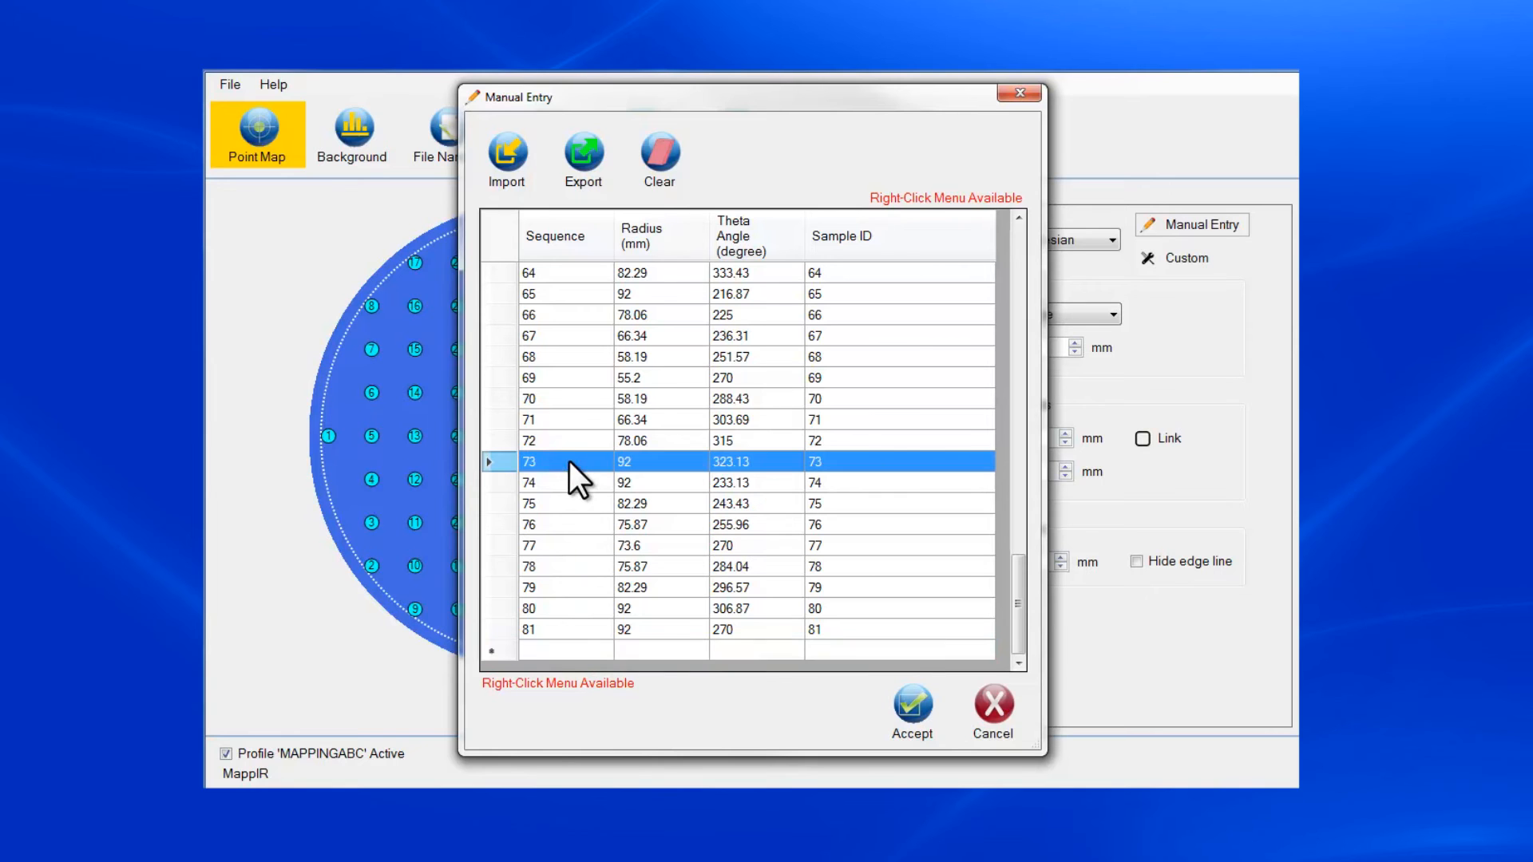
pyautogui.rightClick(568, 461)
pyautogui.click(605, 433)
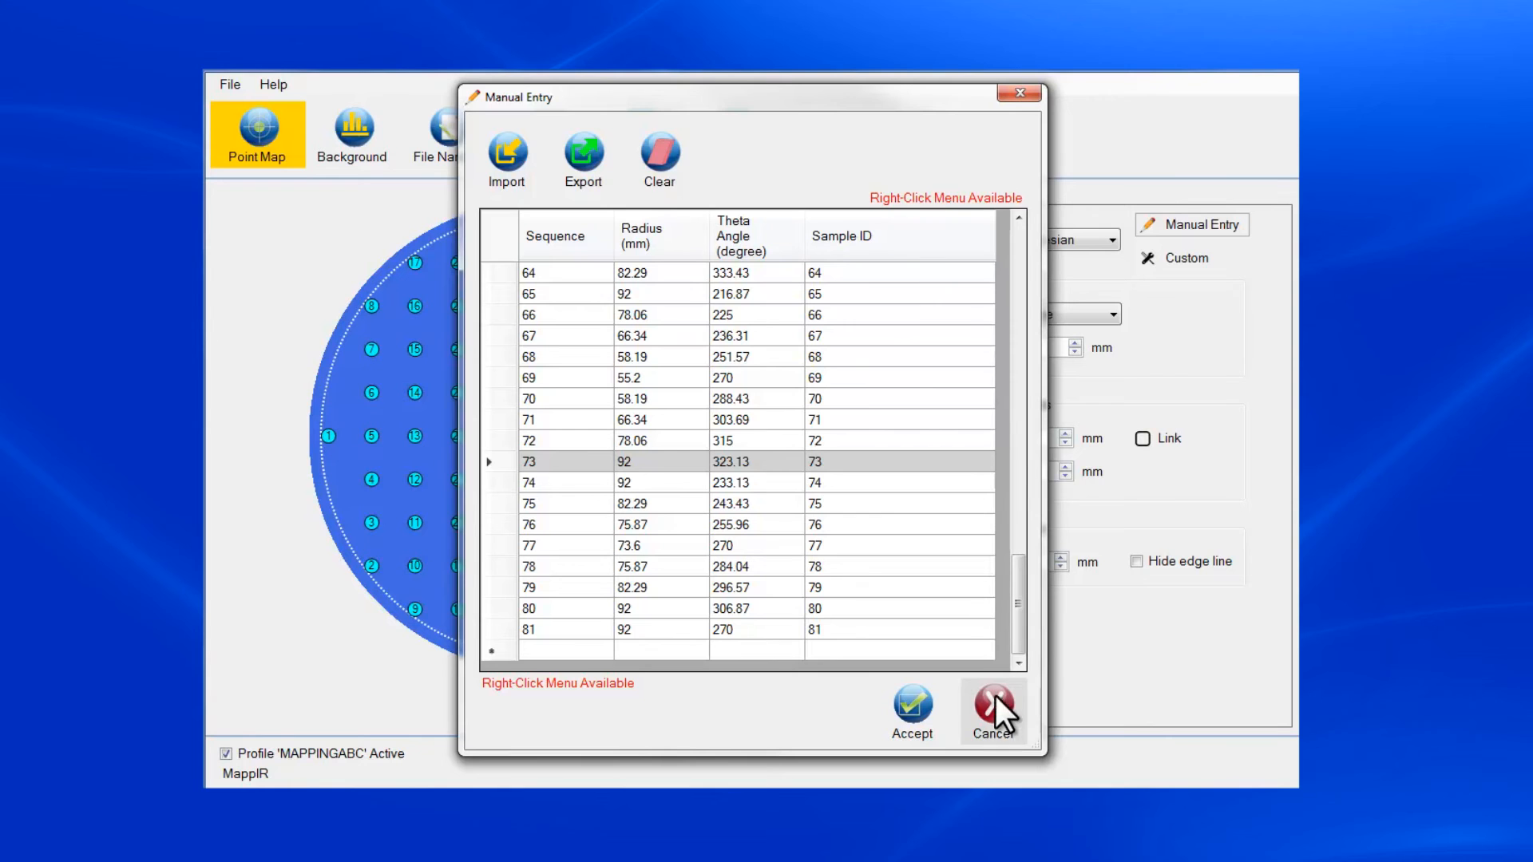
pyautogui.click(994, 716)
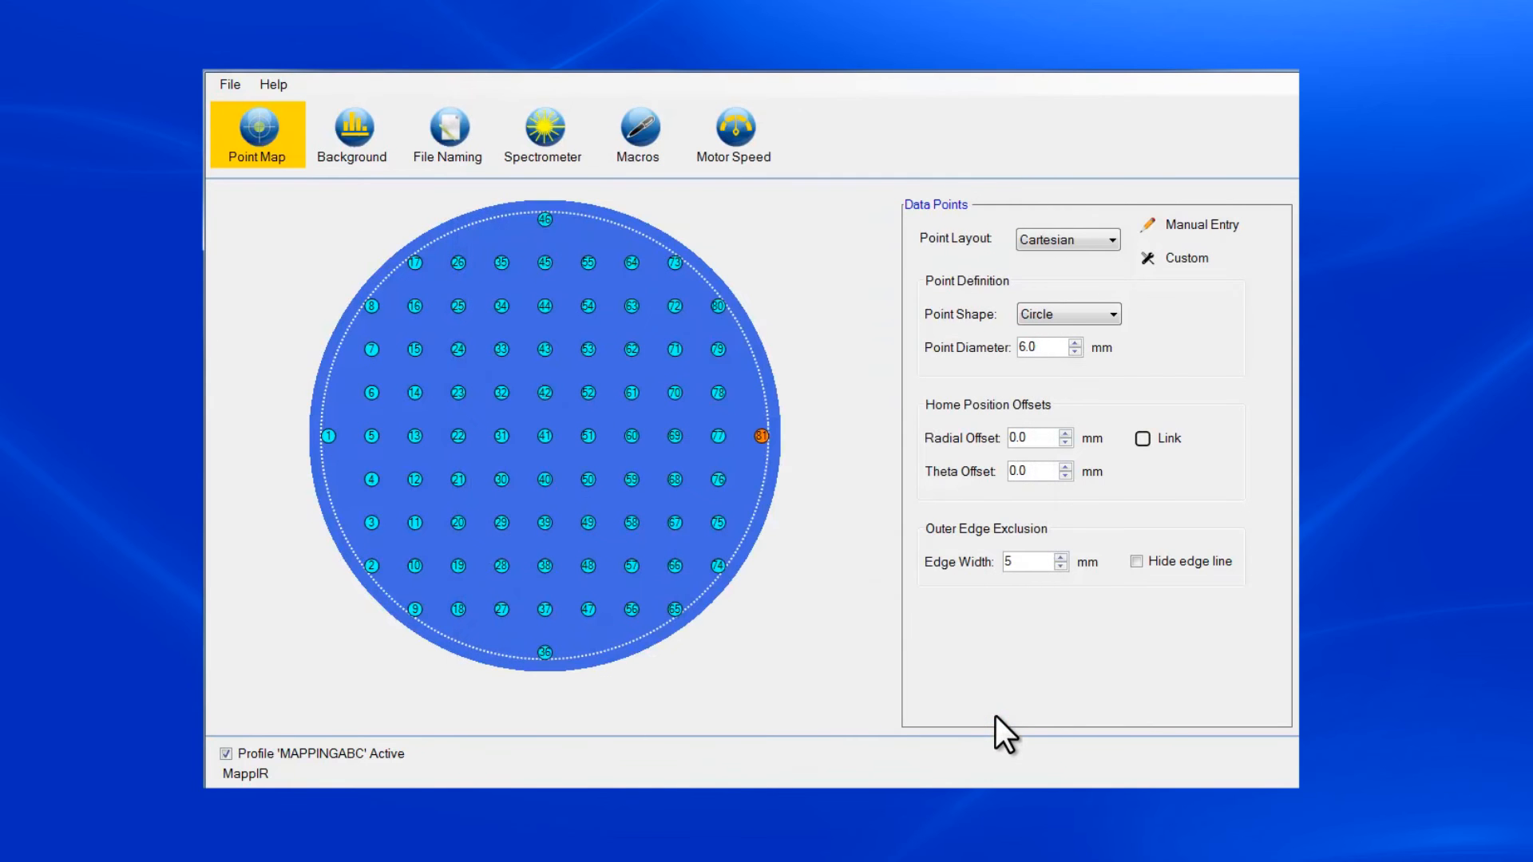
# - Set the diameter of the circular data points to 7.0 mm
pyautogui.click(1072, 348)
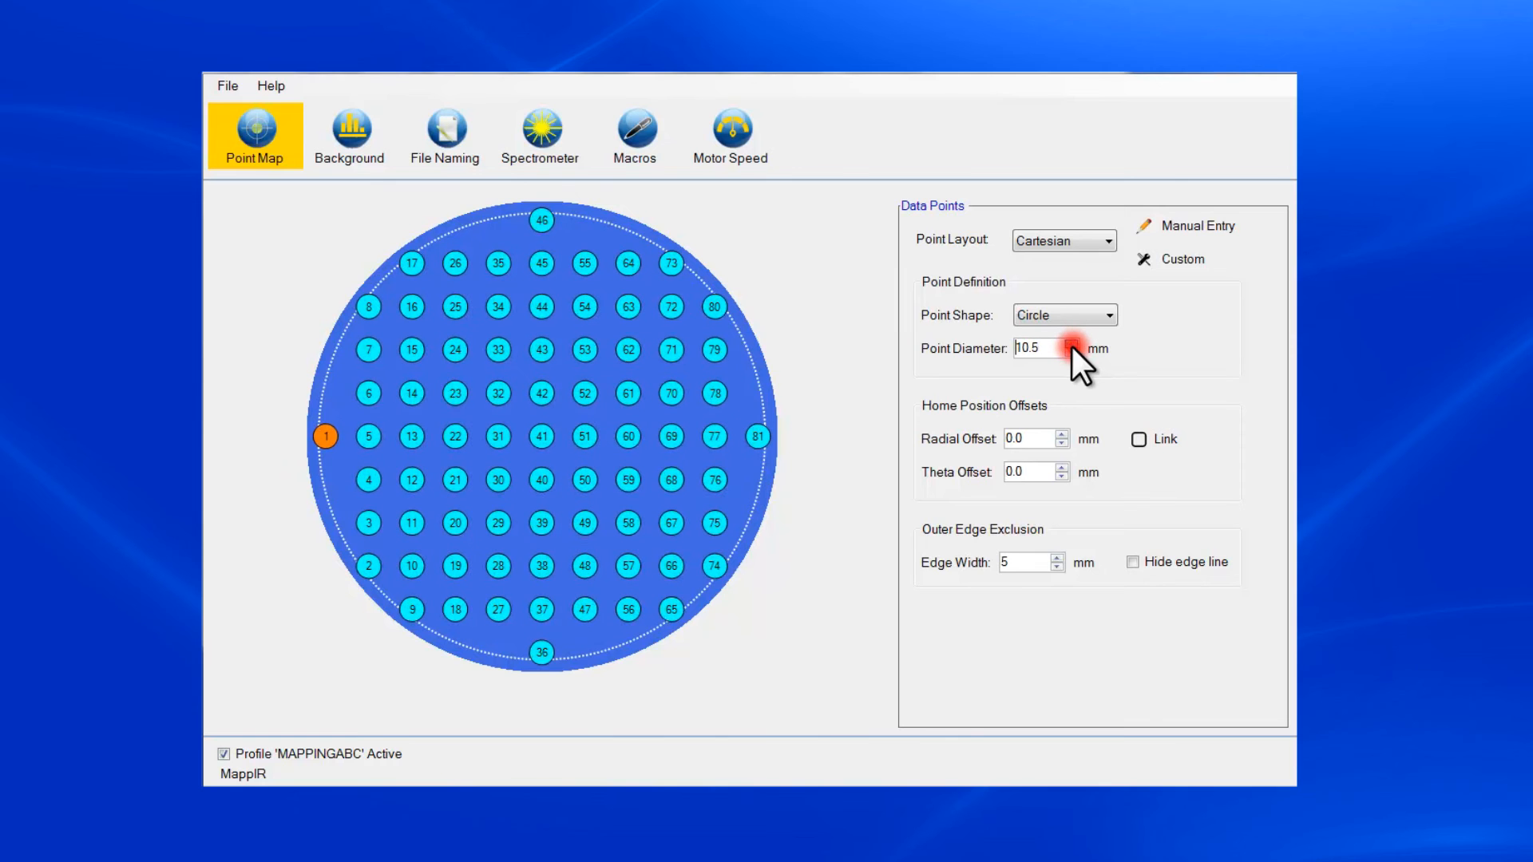
pyautogui.click(1070, 353)
pyautogui.click(1070, 353)
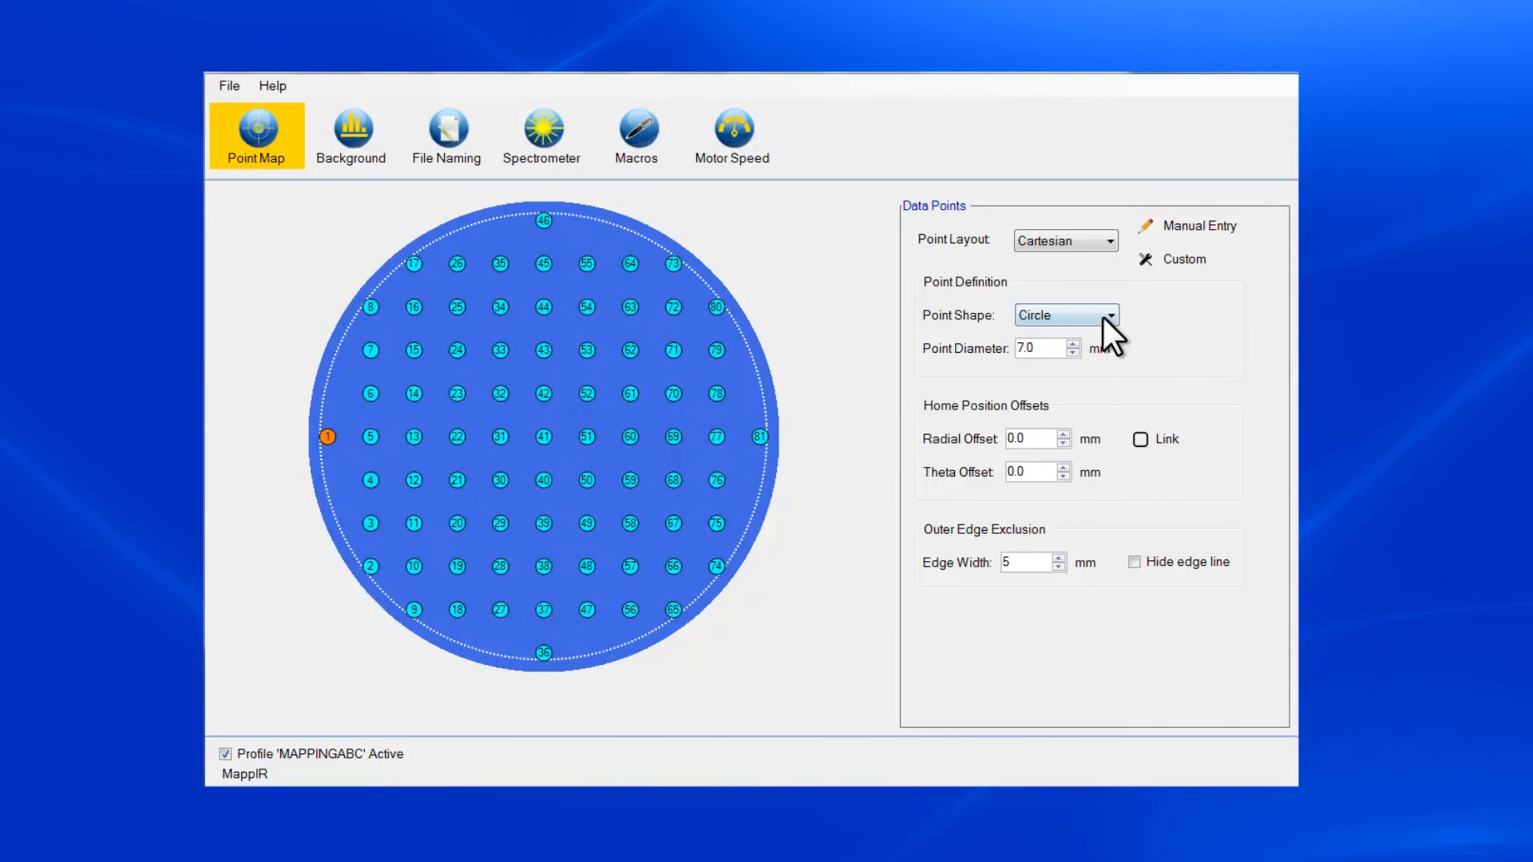
# - Switch the shape of the data points to Rectangle and back to Circle
pyautogui.click(1105, 314)
pyautogui.click(1096, 346)
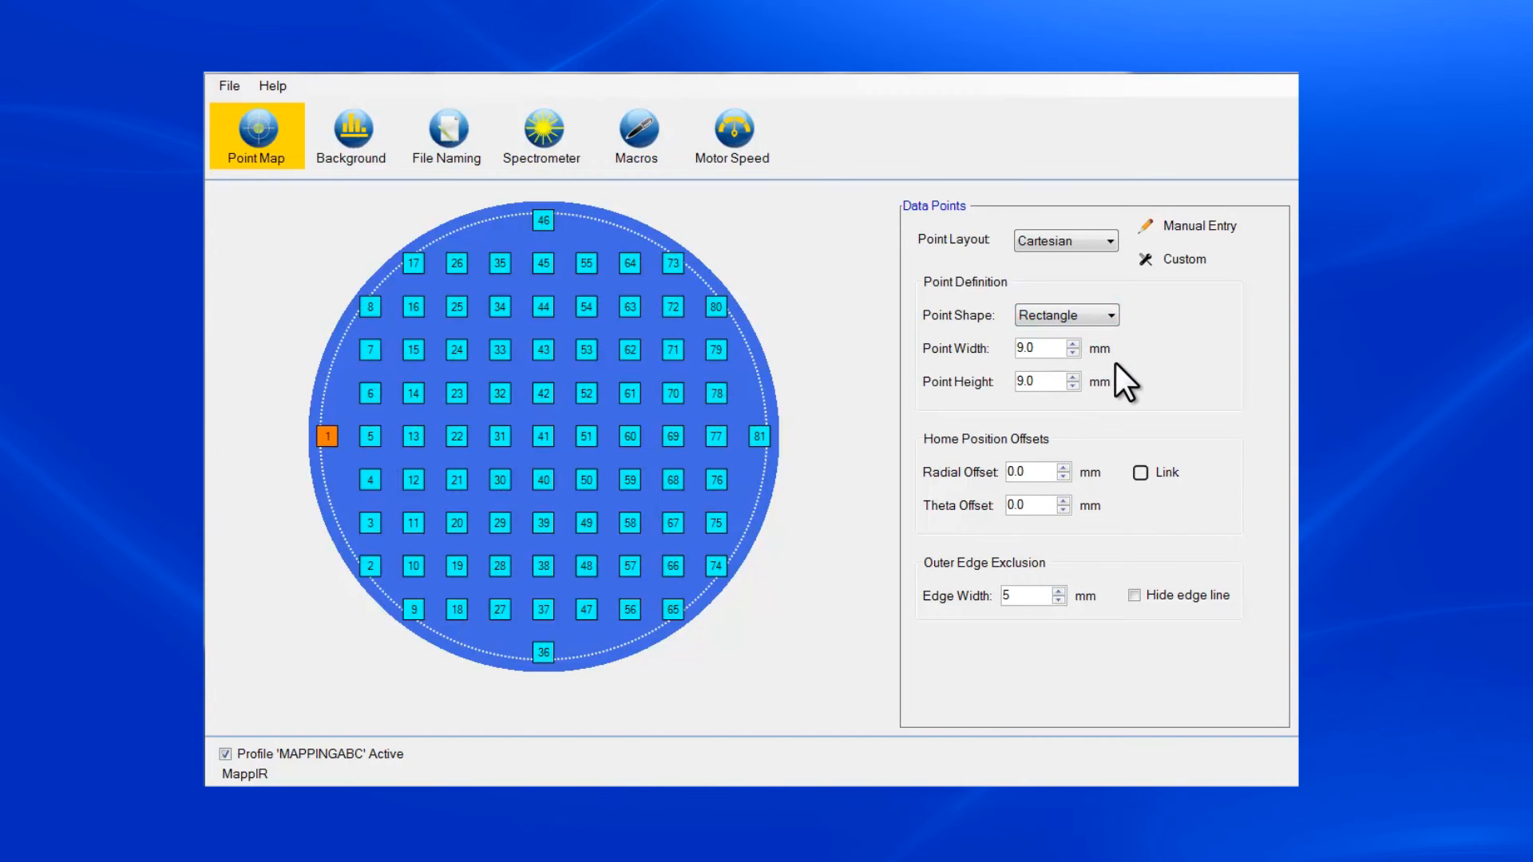
pyautogui.click(1108, 317)
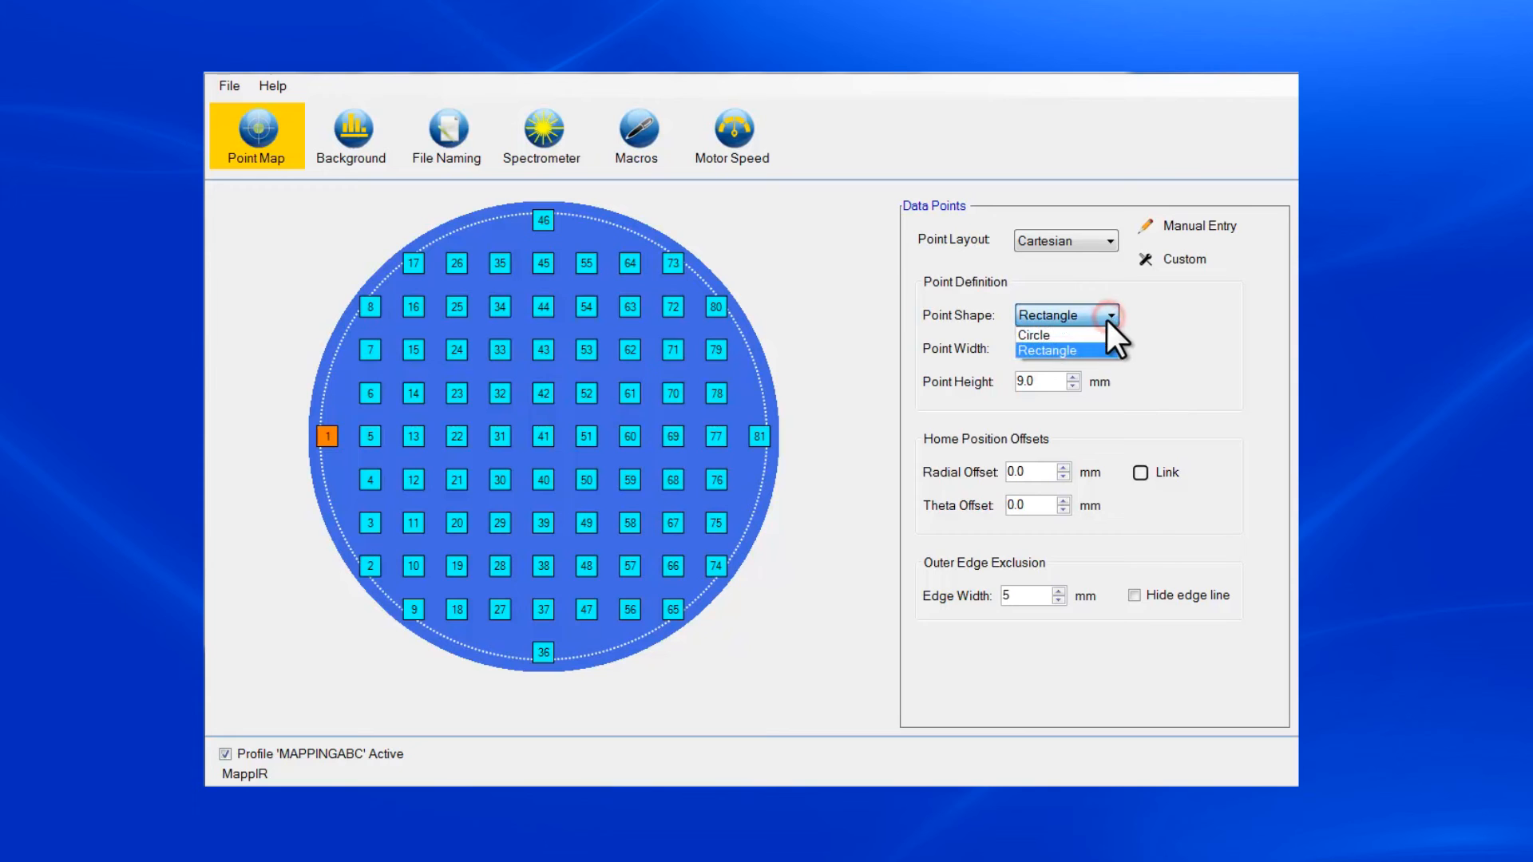
pyautogui.click(1105, 334)
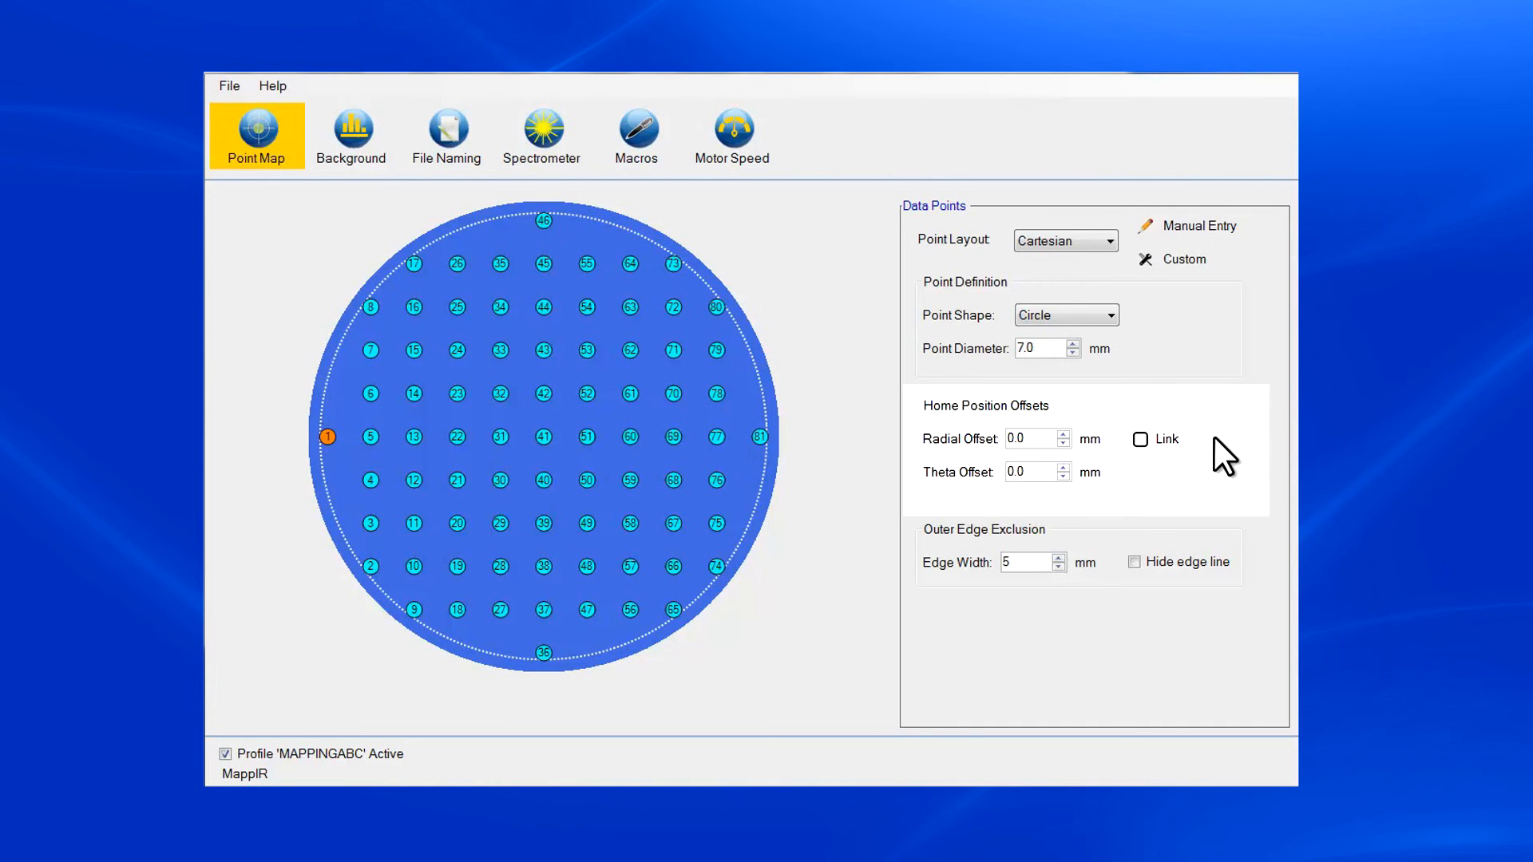
# - Widen the wafer's outer edge exclusion to 20 mm
pyautogui.click(1058, 559)
pyautogui.click(1058, 558)
pyautogui.click(1058, 558)
pyautogui.click(1058, 558)
pyautogui.click(1058, 558)
pyautogui.click(1058, 558)
pyautogui.click(1058, 558)
pyautogui.click(1058, 558)
pyautogui.click(1058, 558)
pyautogui.click(1058, 558)
pyautogui.click(1058, 558)
pyautogui.click(1058, 558)
pyautogui.click(1058, 558)
pyautogui.click(1058, 558)
pyautogui.click(1058, 558)
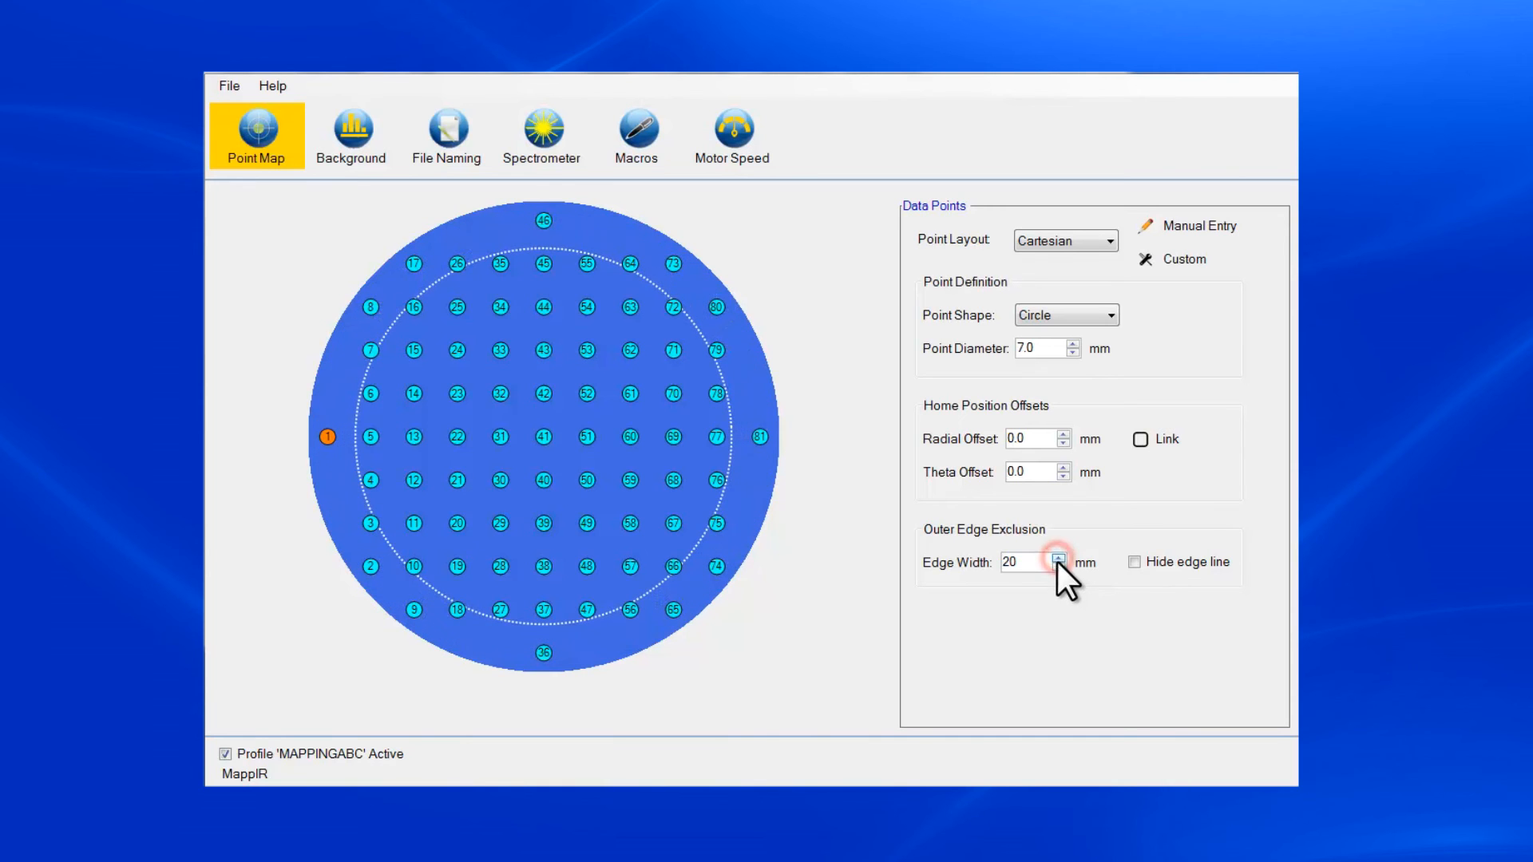
# - Set the outer edge exclusion width back to 5 mm
pyautogui.click(1059, 566)
pyautogui.click(1058, 566)
pyautogui.click(1058, 566)
pyautogui.click(1058, 567)
pyautogui.click(1058, 566)
pyautogui.click(1058, 566)
pyautogui.click(1058, 566)
pyautogui.click(1058, 566)
pyautogui.click(1058, 566)
pyautogui.click(1058, 566)
pyautogui.click(1058, 566)
pyautogui.click(1058, 566)
pyautogui.click(1058, 566)
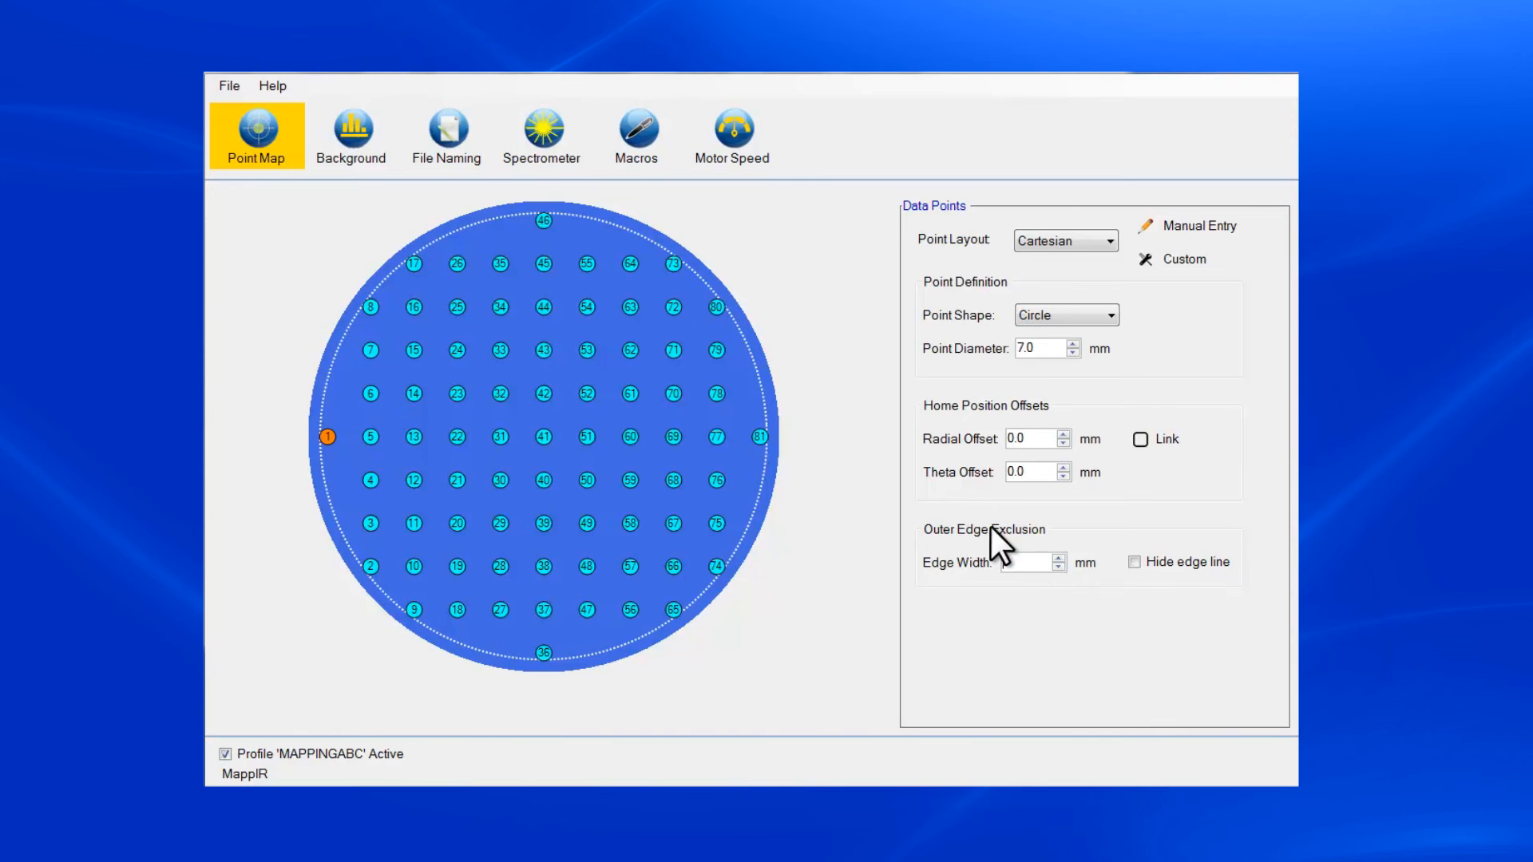
# - Review the background collection options, and switch the spectra file naming method to Timestamp and back to Custom root filename
pyautogui.click(356, 150)
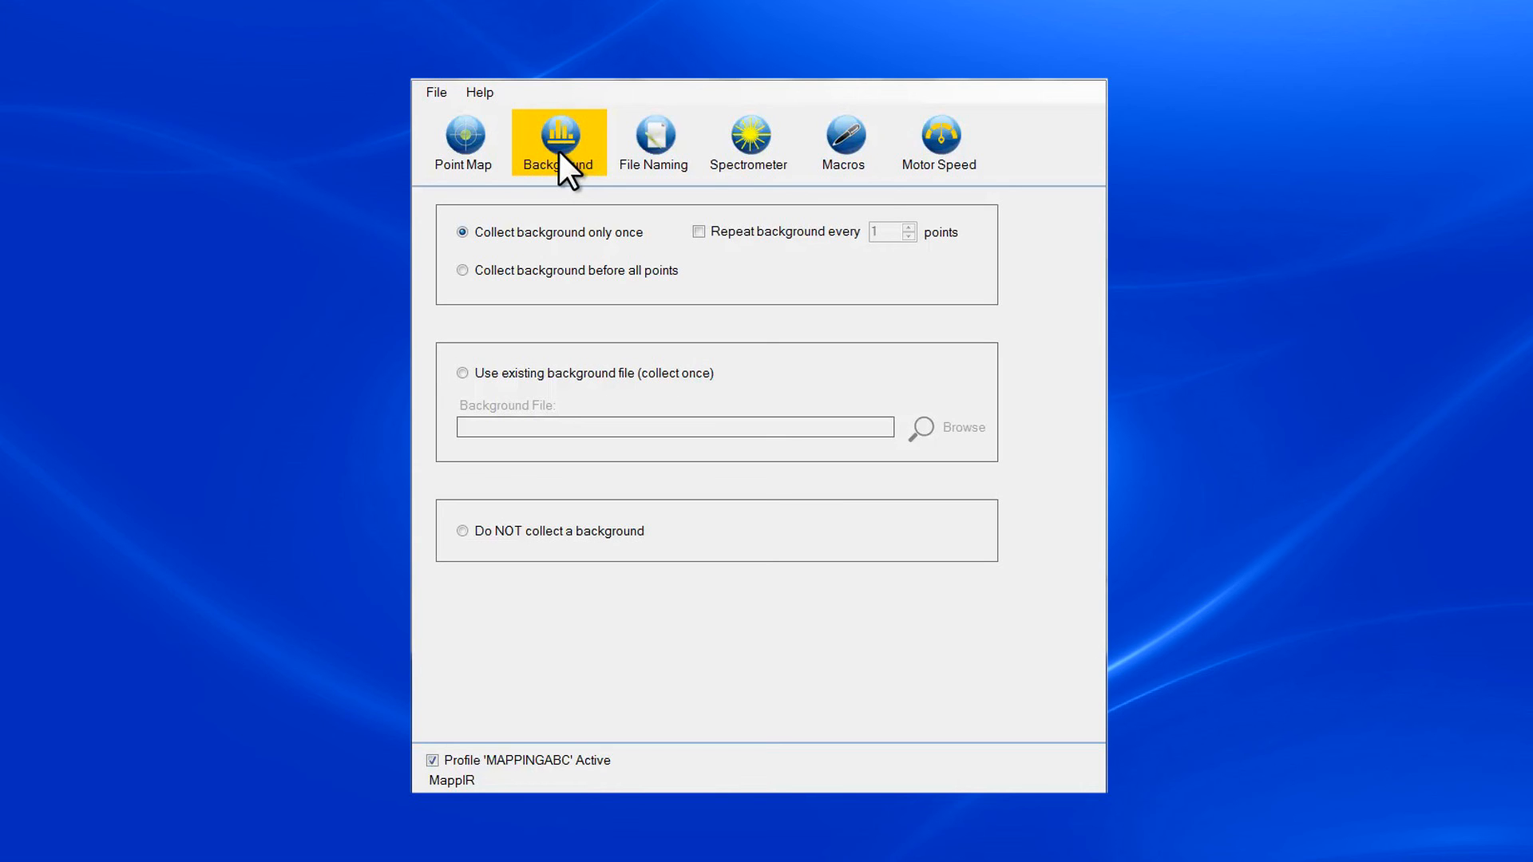
pyautogui.click(687, 130)
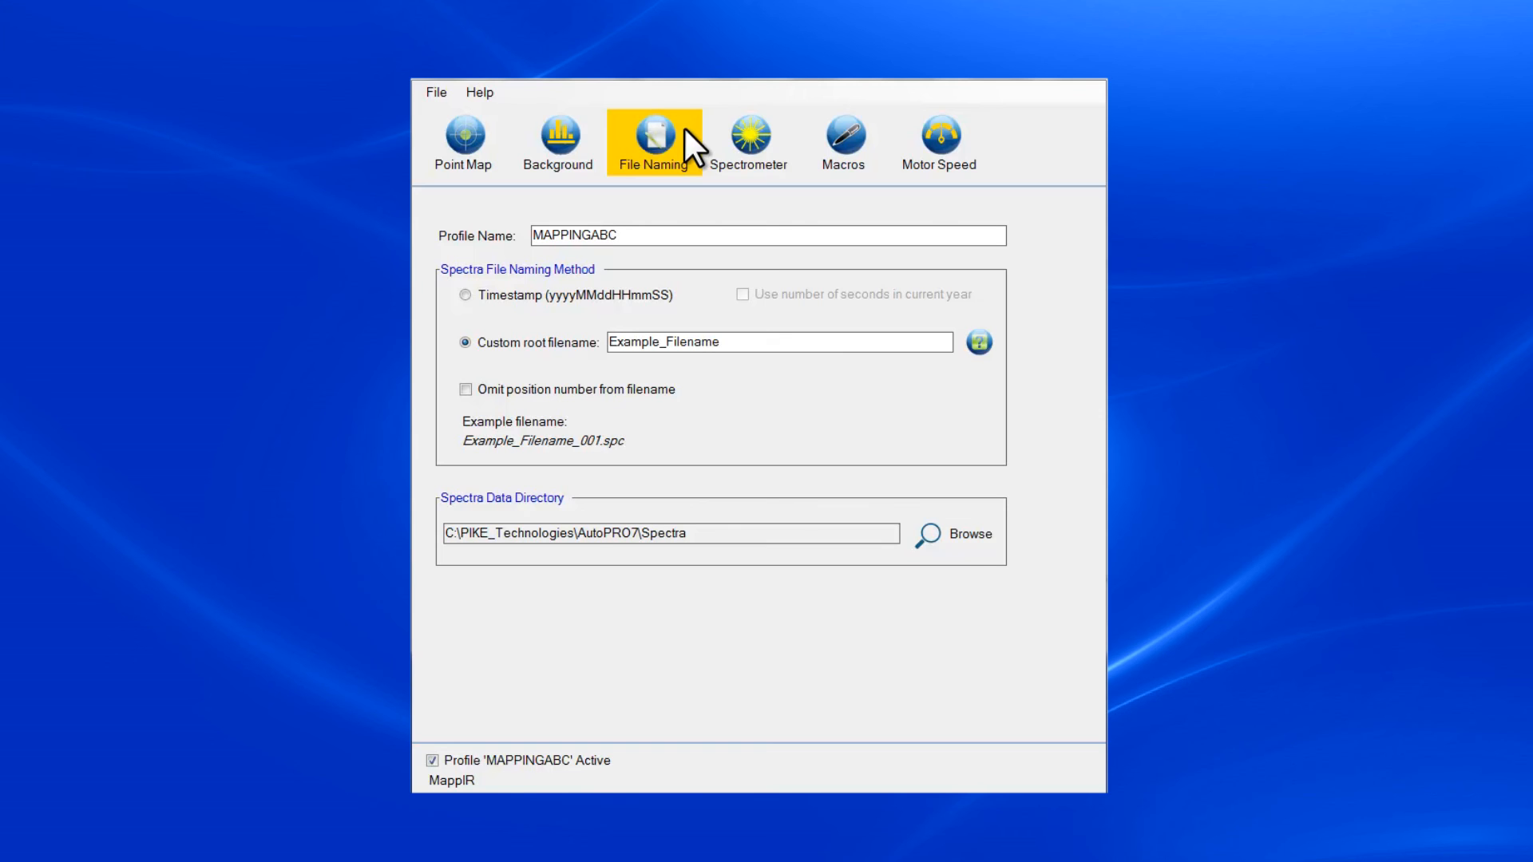
pyautogui.click(464, 296)
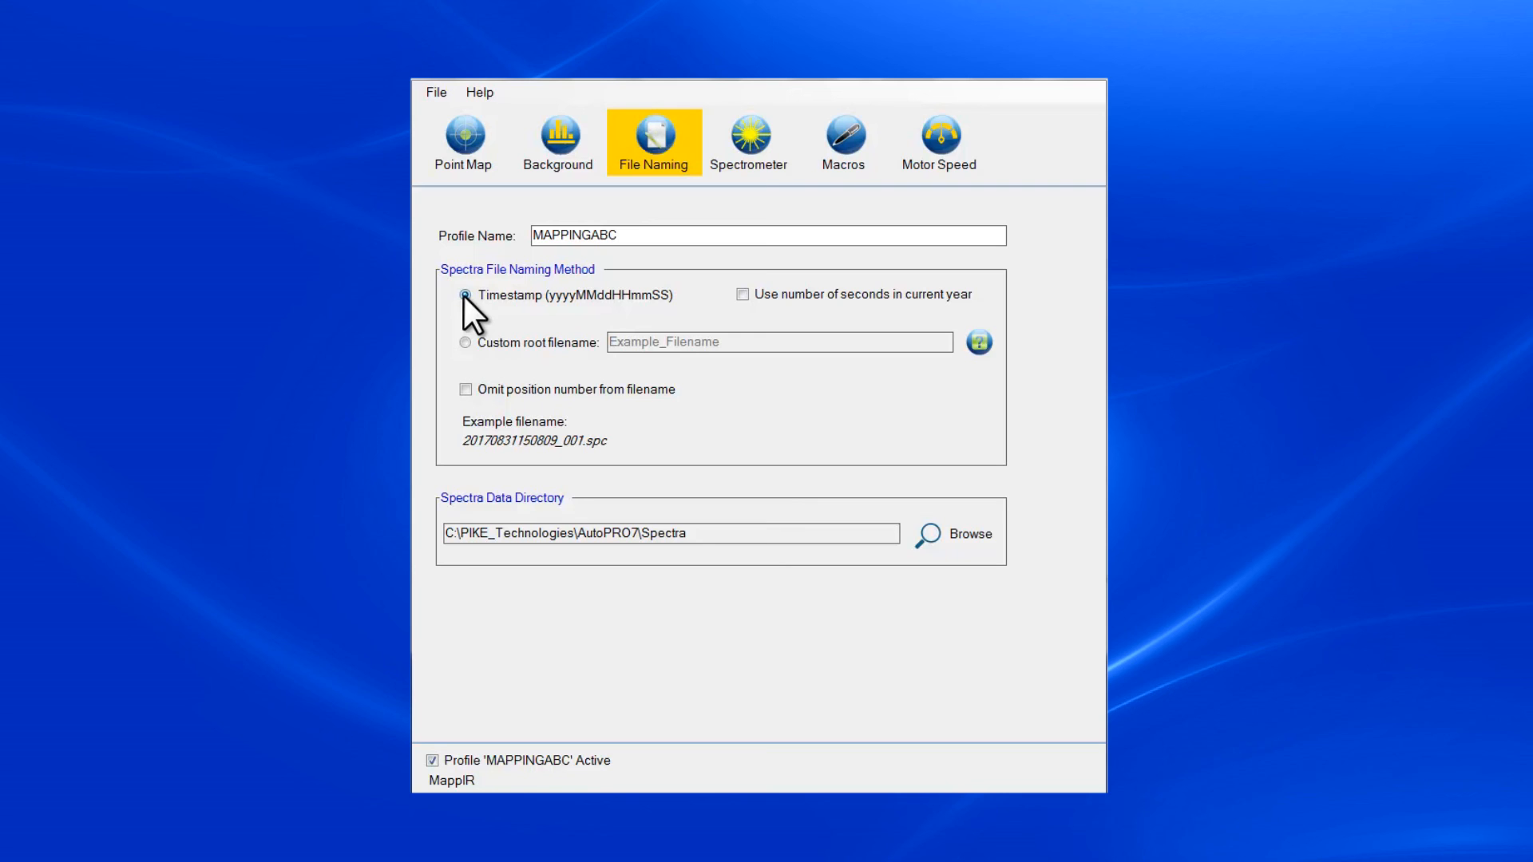
pyautogui.click(465, 344)
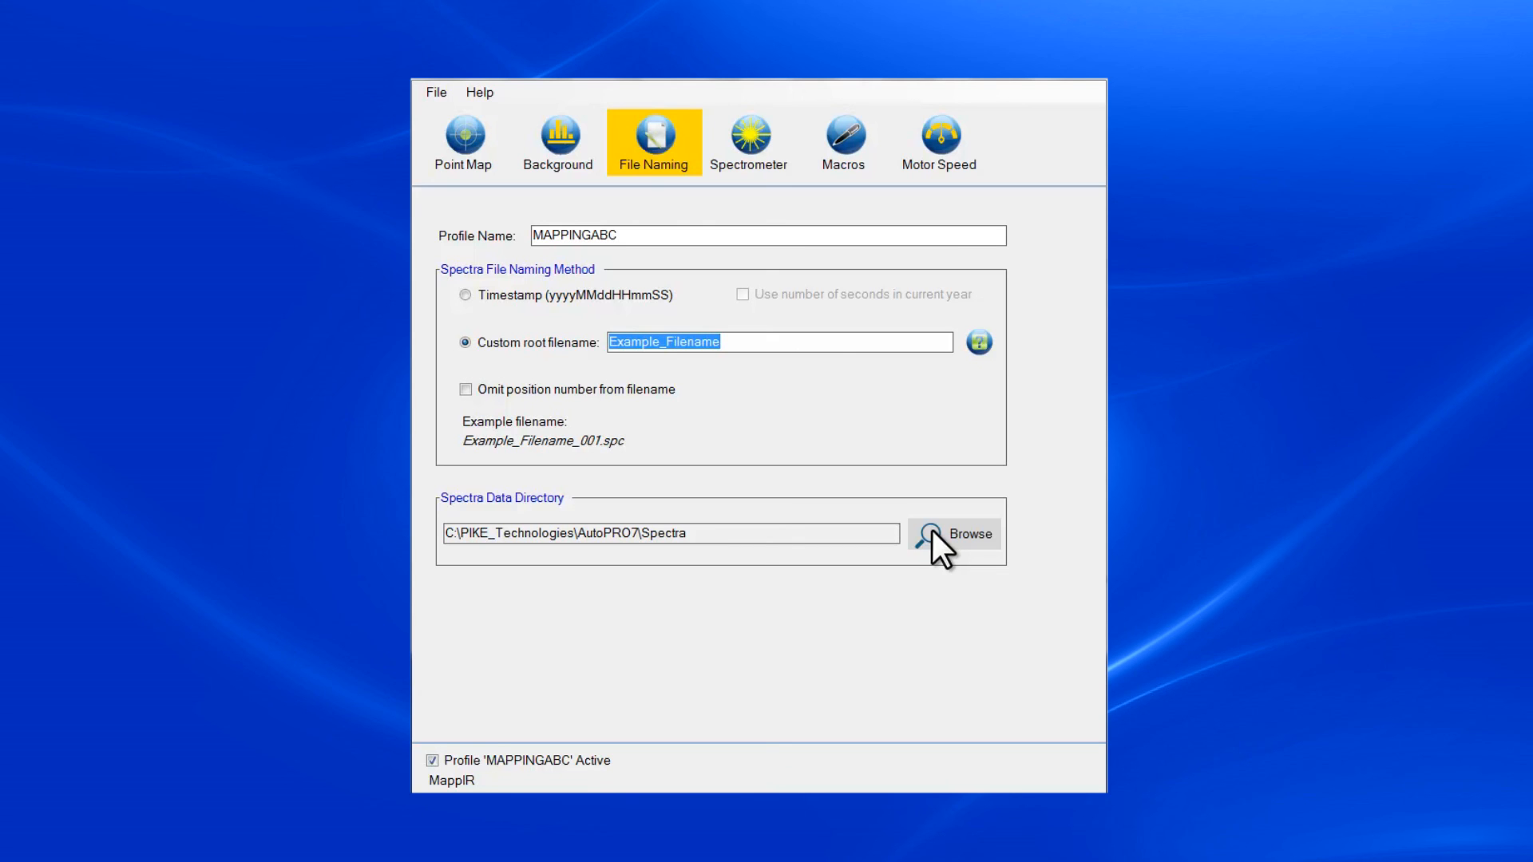
# - Review the profile's spectrometer and macro settings, and save the profile and exit the editor
pyautogui.click(751, 145)
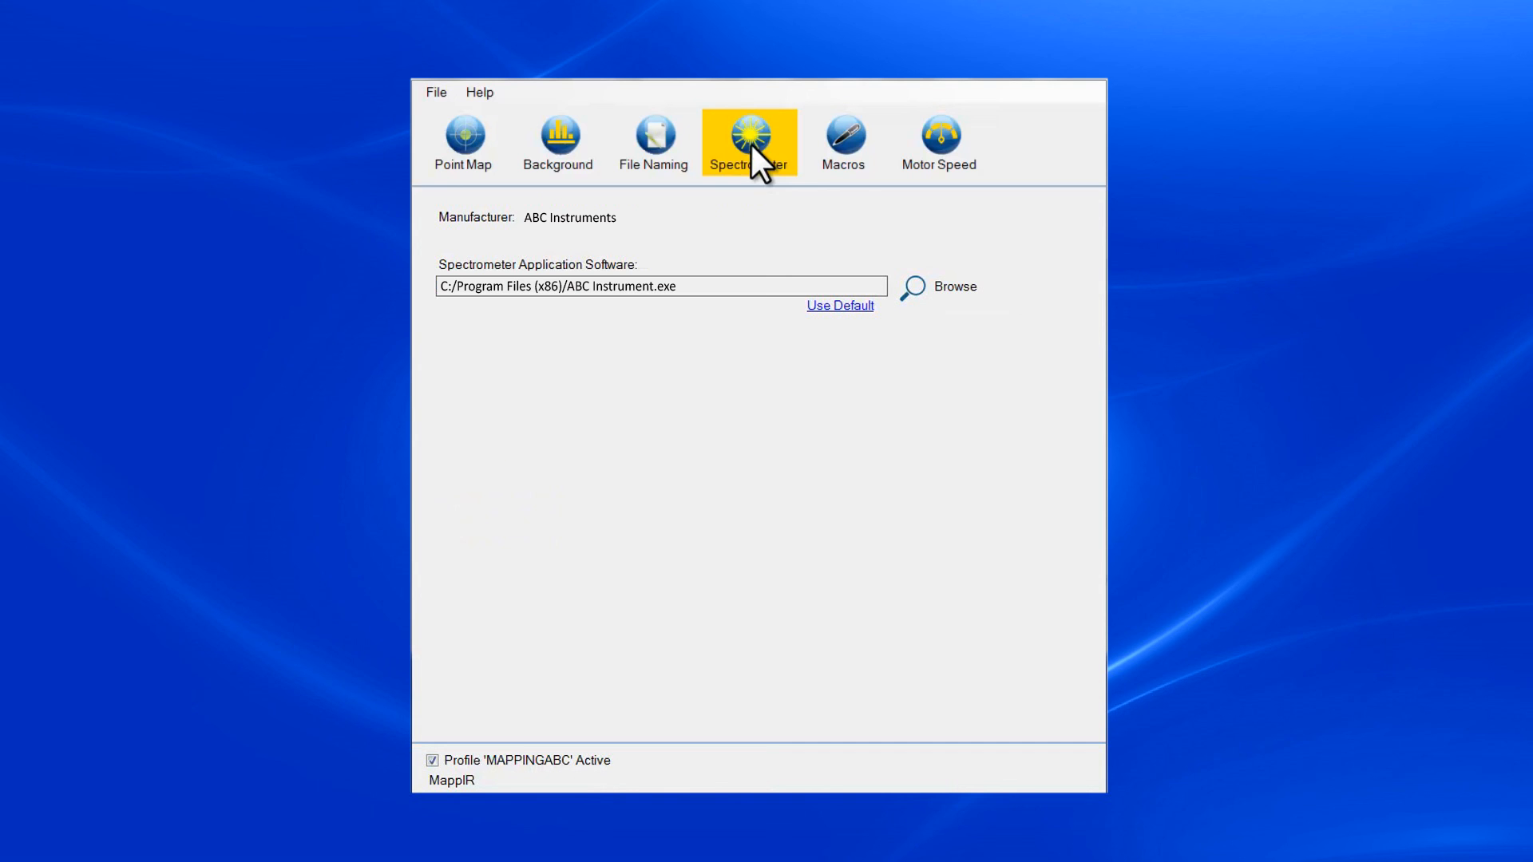
pyautogui.click(846, 144)
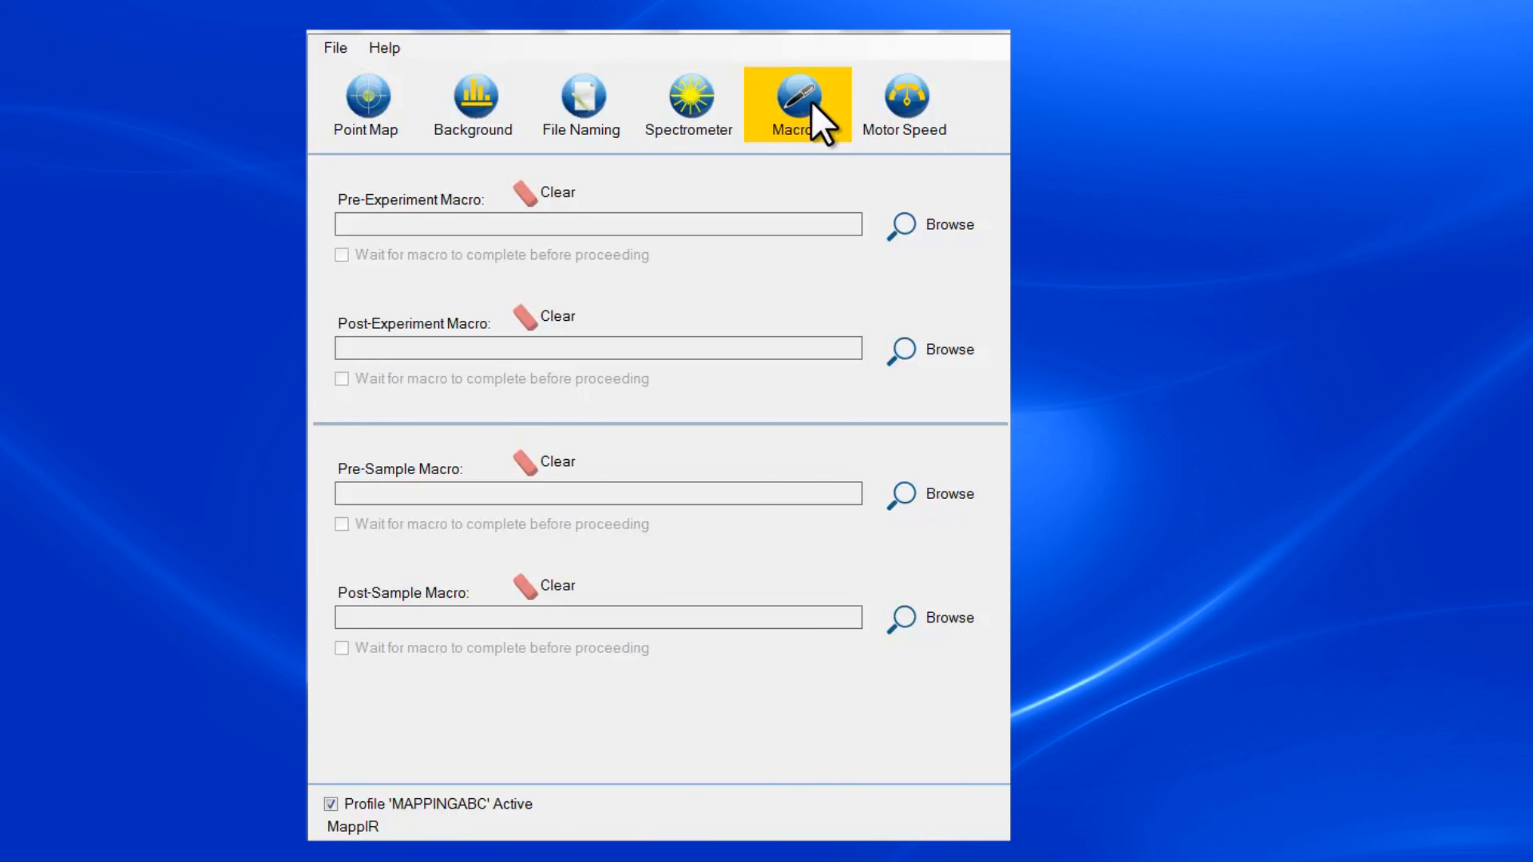
pyautogui.click(337, 45)
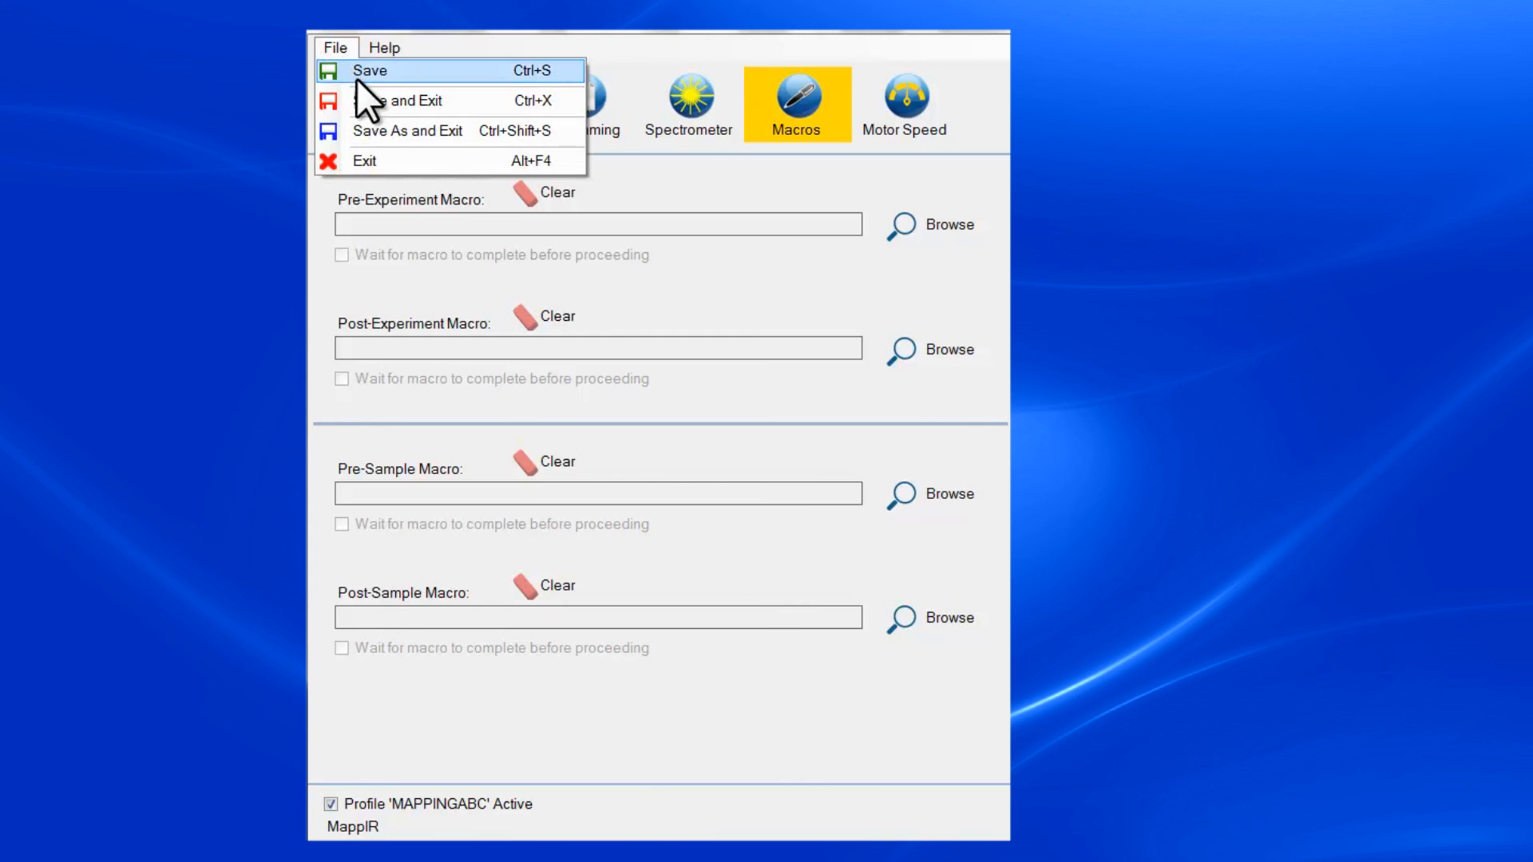
pyautogui.click(367, 102)
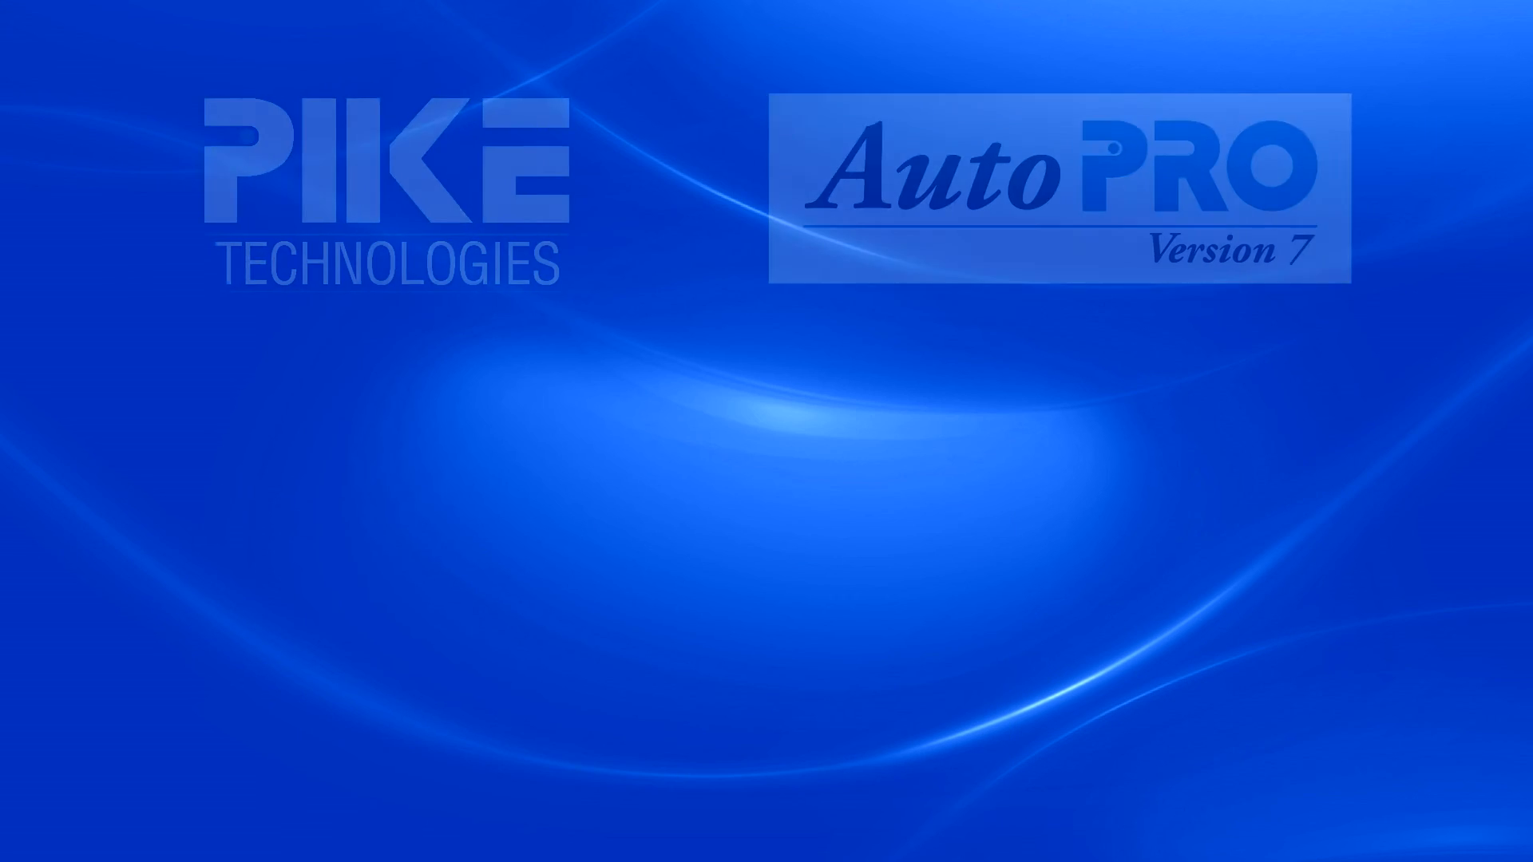